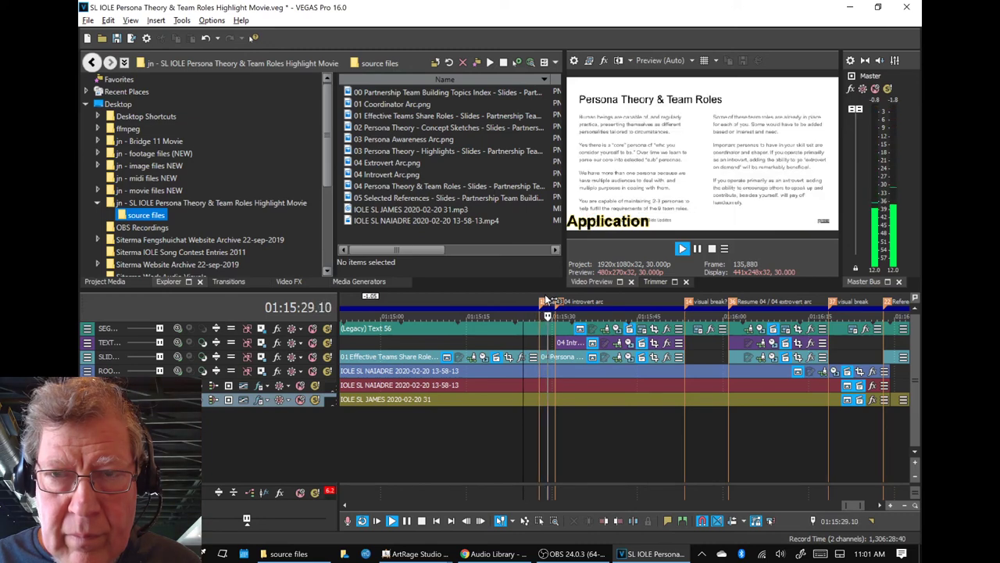
Halt the highlight movie at 01:15:24.29 and call up the window switcher
{"action": "key", "text": "space"}
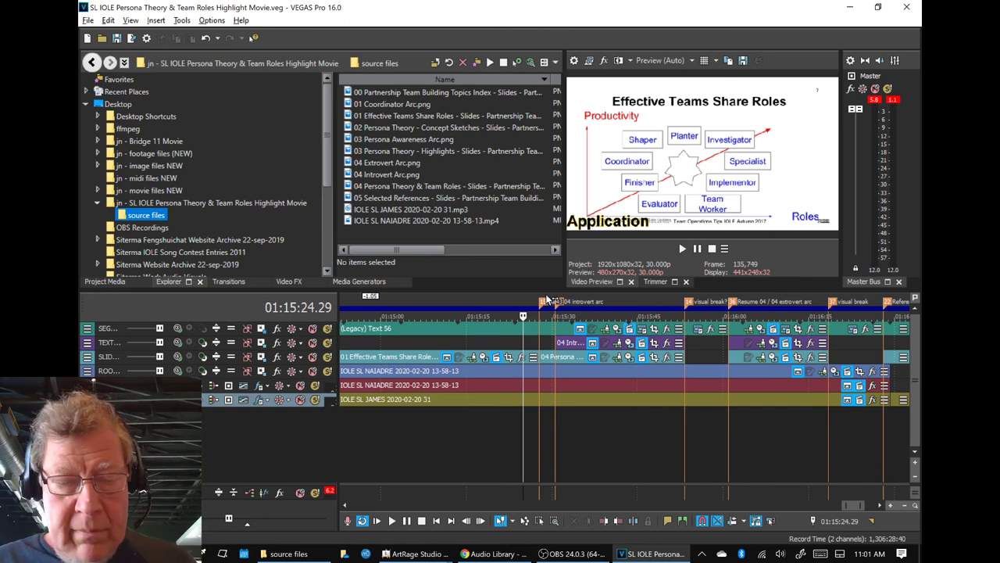
{"action": "key", "text": "alt+Tab"}
{"action": "key", "text": "alt+Tab"}
{"action": "key", "text": "alt+Tab"}
{"action": "key", "text": "alt+Tab"}
{"action": "key", "text": "alt+Tab"}
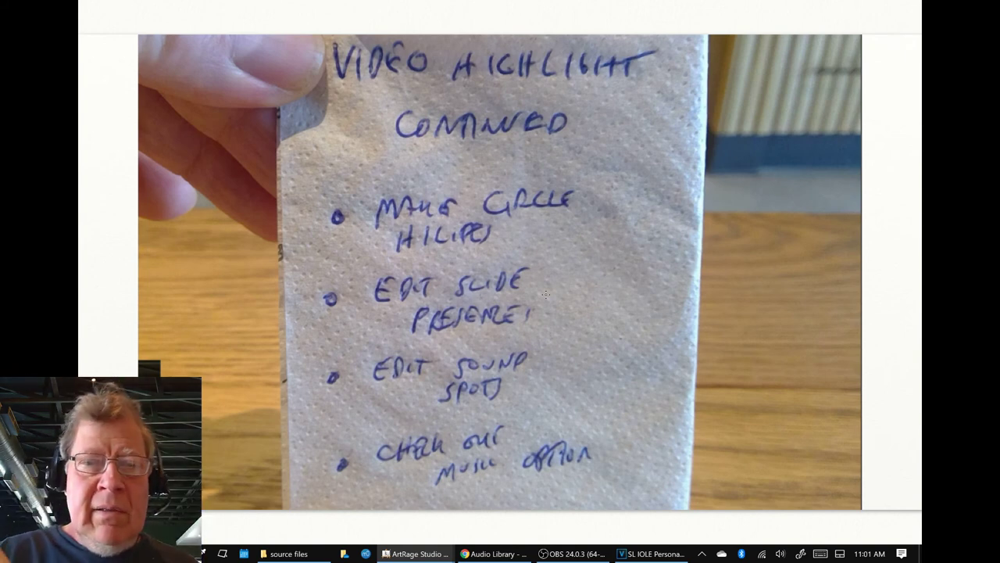
Draw yellow circles around the napkin's 'circle highlights' and 'edit slide' items
{"action": "mouse_move", "coordinate": [585, 234]}
{"action": "left_mouse_down"}
{"action": "mouse_move", "coordinate": [583, 181]}
{"action": "mouse_move", "coordinate": [492, 169]}
{"action": "left_mouse_up"}
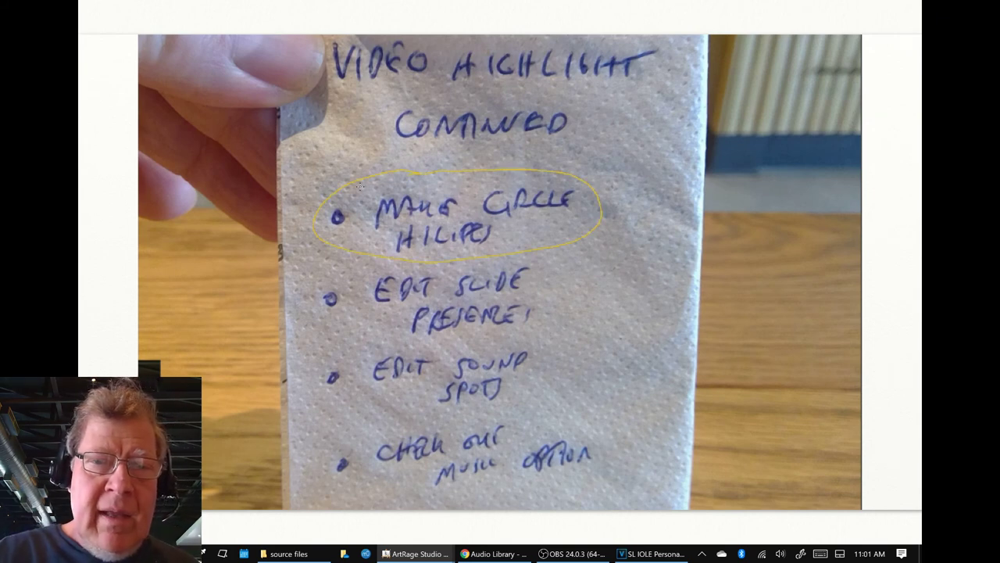
{"action": "mouse_move", "coordinate": [422, 266]}
{"action": "left_mouse_down"}
{"action": "mouse_move", "coordinate": [343, 282]}
{"action": "mouse_move", "coordinate": [314, 316]}
{"action": "left_mouse_up"}
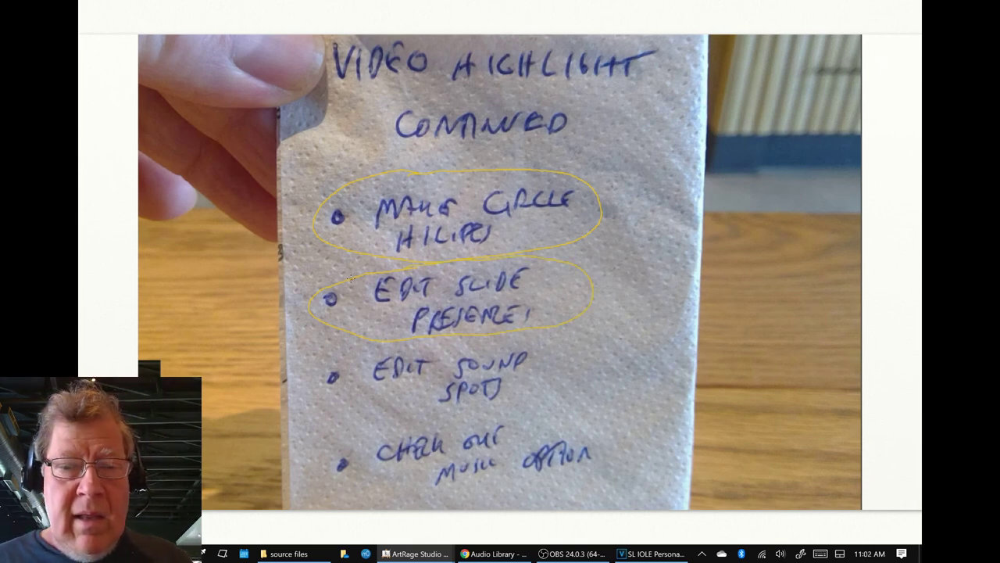
{"action": "key", "text": "alt+Tab"}
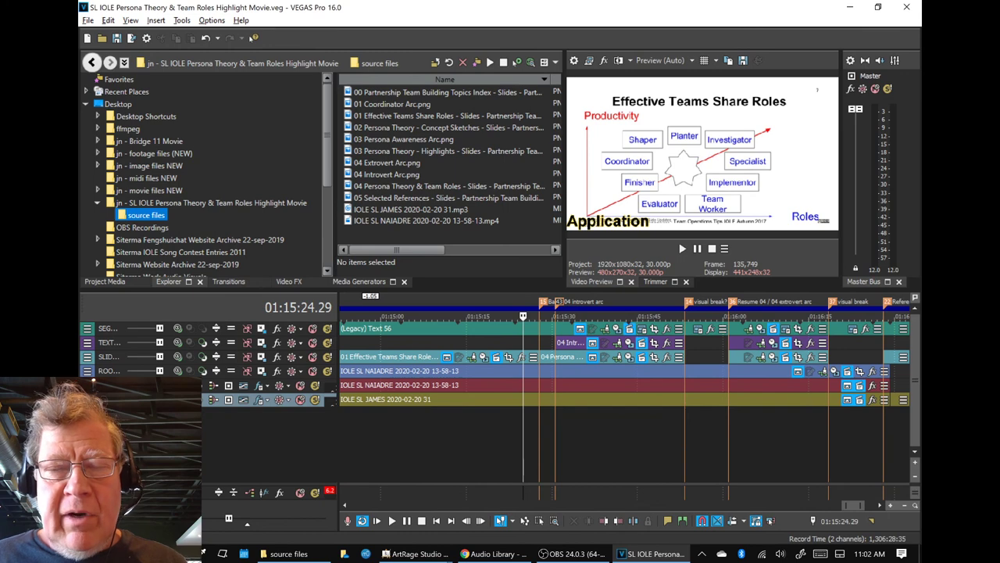
Play from 01:15:24.29 to 01:15:33.03 to review the Persona slide's yellow circle
{"action": "key", "text": "space"}
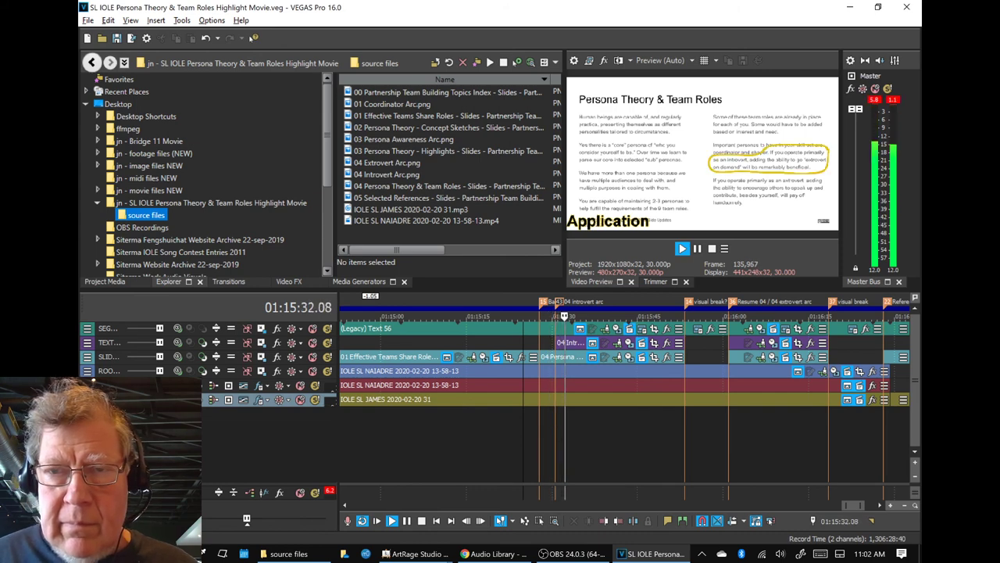
{"action": "key", "text": "space"}
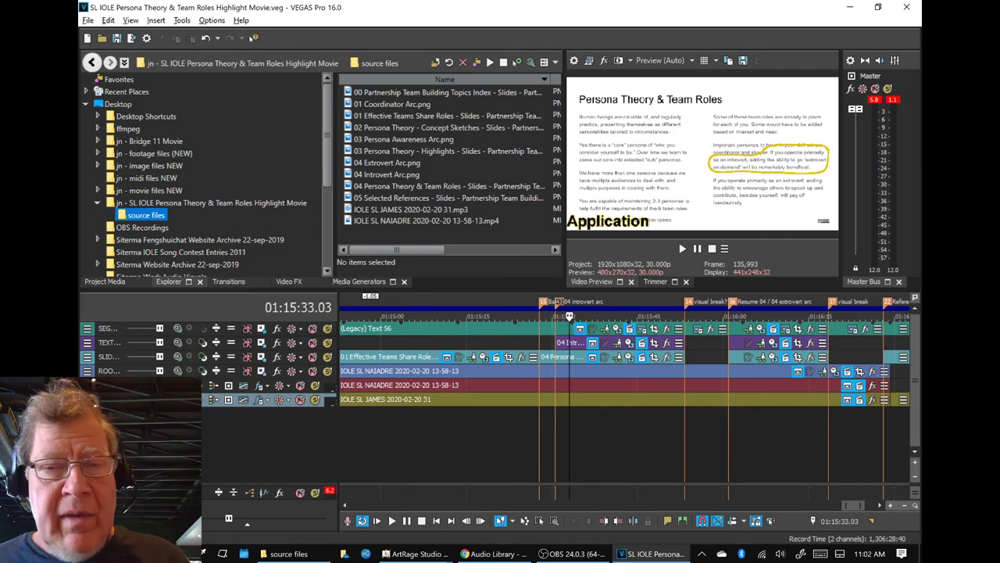
{"action": "key", "text": "alt+Tab"}
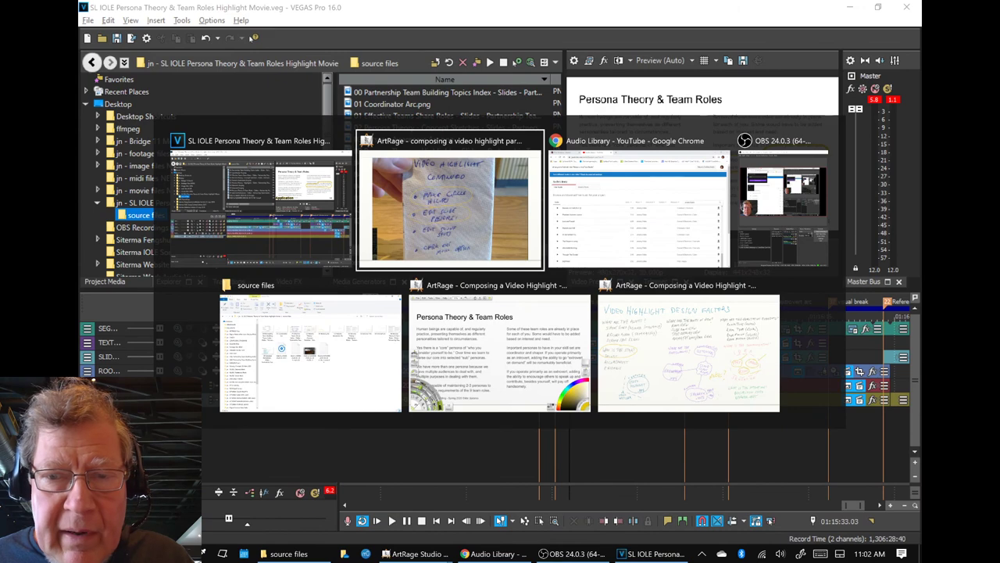
{"action": "key", "text": "alt+Tab"}
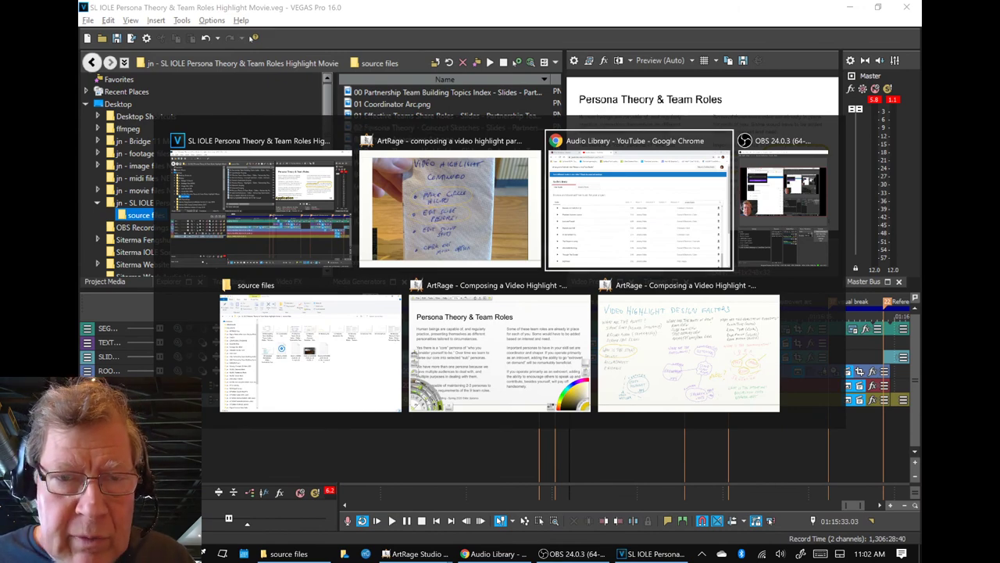
In ArtRage, toggle the 04 - Persona & Roles layer off and back on
{"action": "key", "text": "alt+Tab"}
{"action": "key", "text": "alt+Tab"}
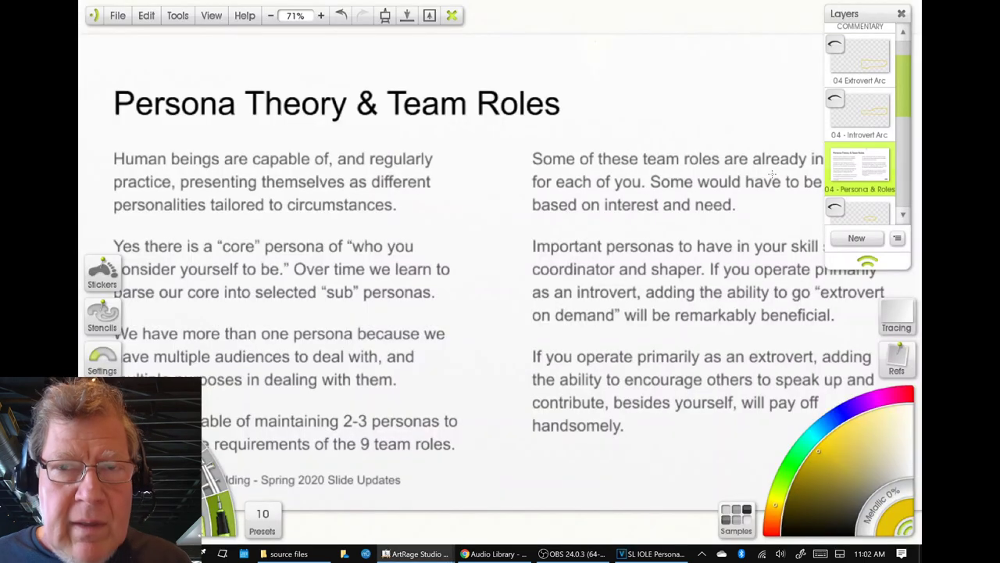
{"action": "mouse_move", "coordinate": [859, 160]}
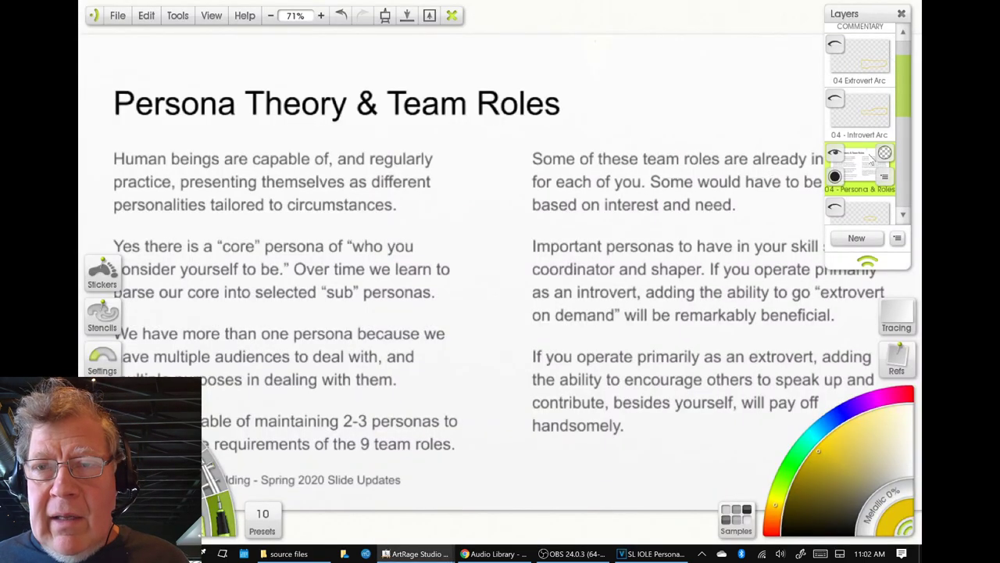
{"action": "left_click", "coordinate": [836, 153]}
{"action": "left_click", "coordinate": [835, 152]}
{"action": "left_click", "coordinate": [835, 152]}
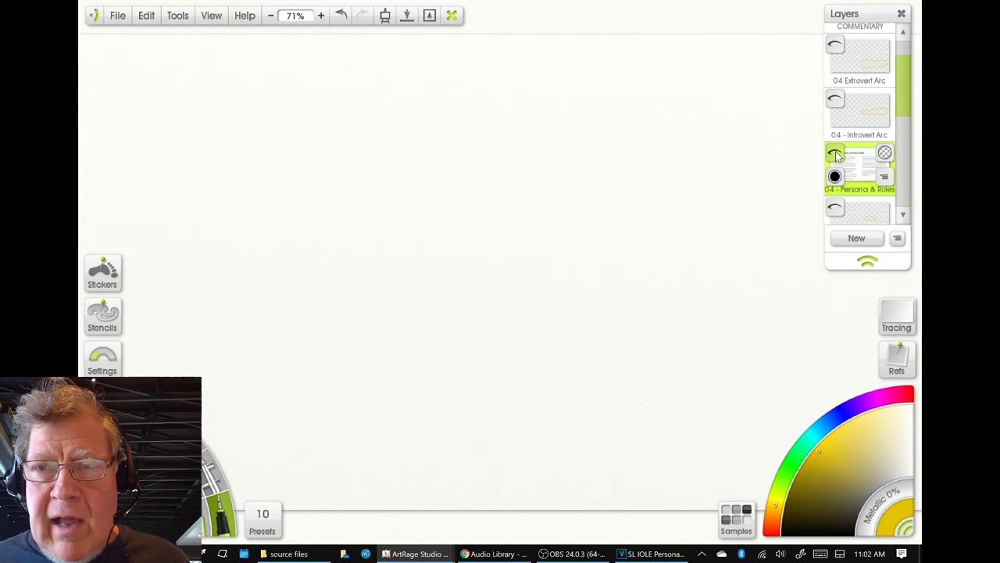
{"action": "left_click", "coordinate": [835, 152]}
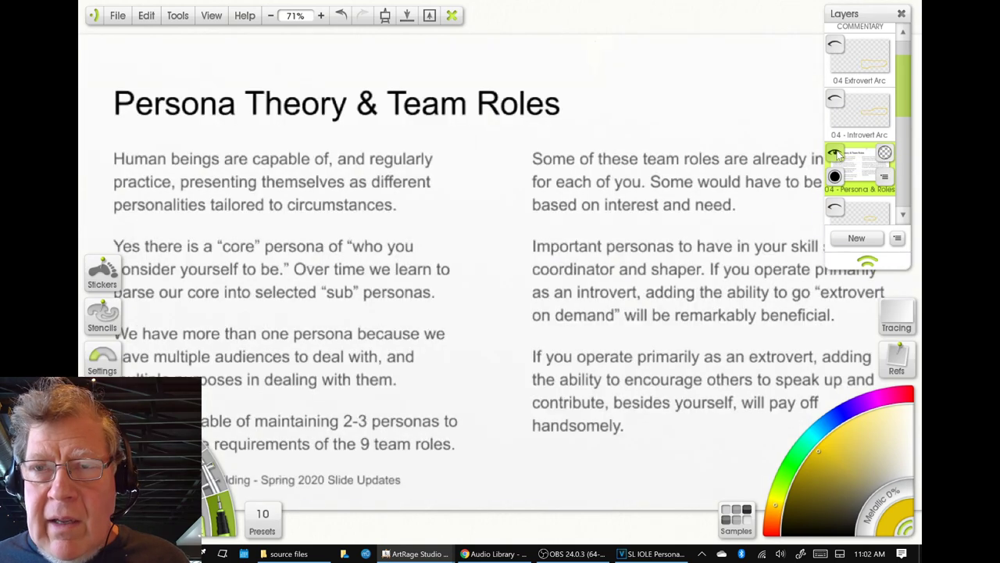
Check the Introvert and Extrovert Arc highlights, leaving both arc layers hidden
{"action": "left_click", "coordinate": [835, 100]}
{"action": "left_click", "coordinate": [836, 100]}
{"action": "left_click", "coordinate": [835, 100]}
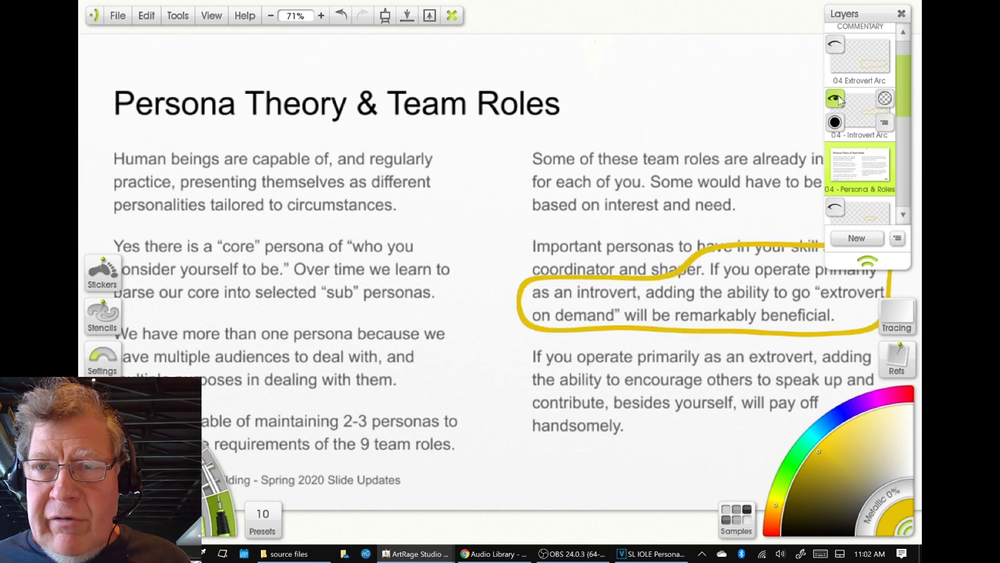
{"action": "left_click", "coordinate": [835, 100]}
{"action": "left_click", "coordinate": [835, 100]}
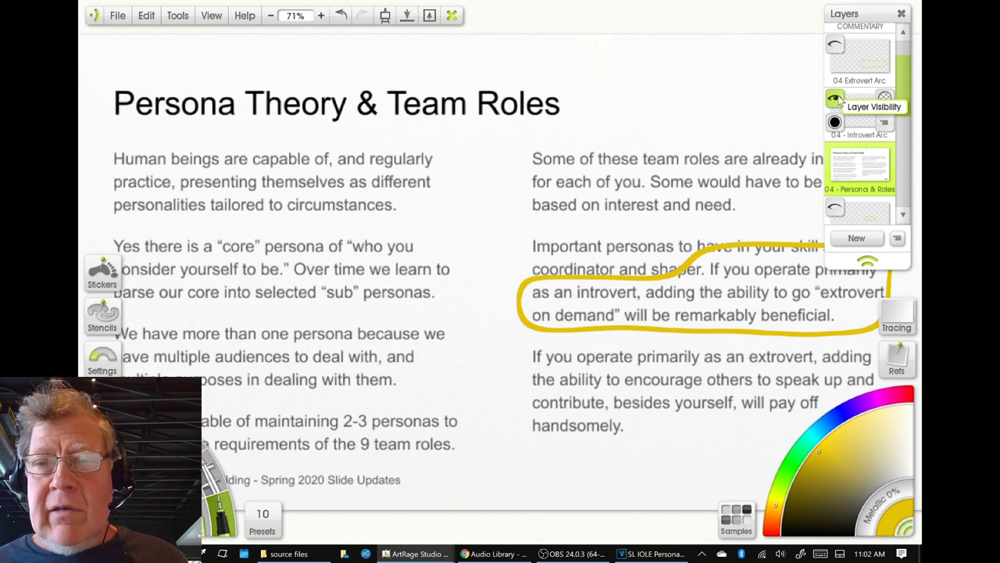
{"action": "left_click", "coordinate": [836, 99]}
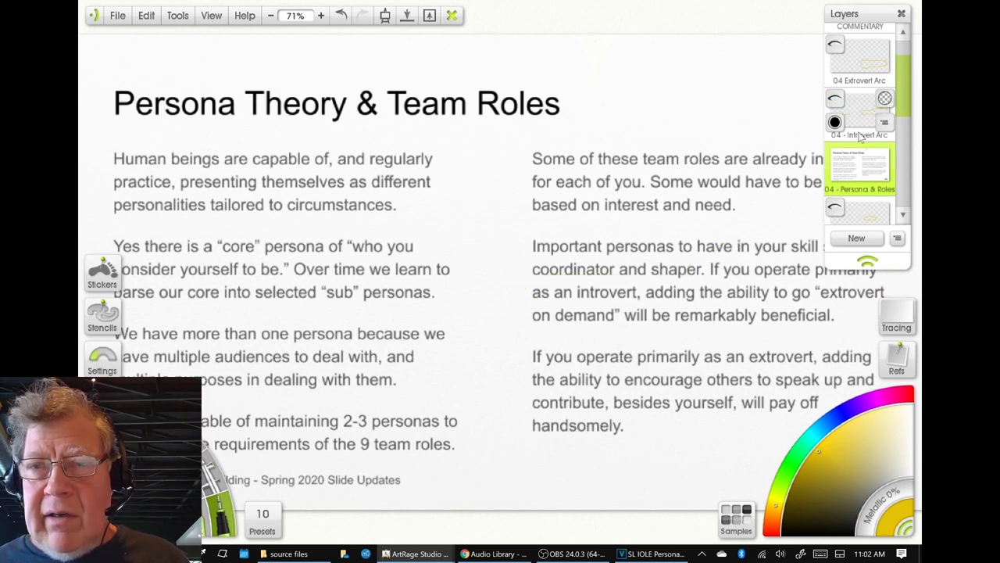
{"action": "left_click", "coordinate": [835, 45]}
{"action": "left_click", "coordinate": [835, 45]}
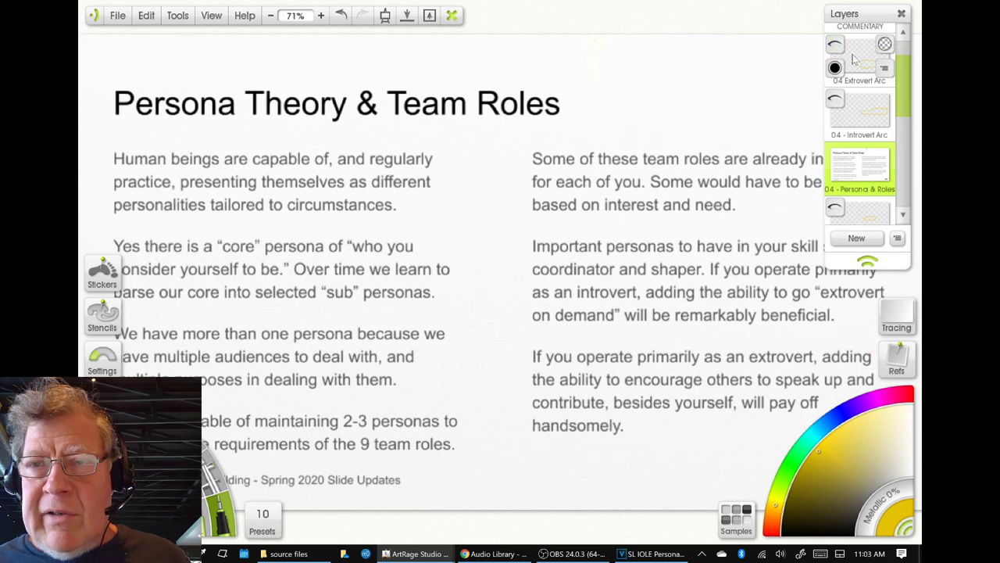
{"action": "right_click", "coordinate": [854, 59]}
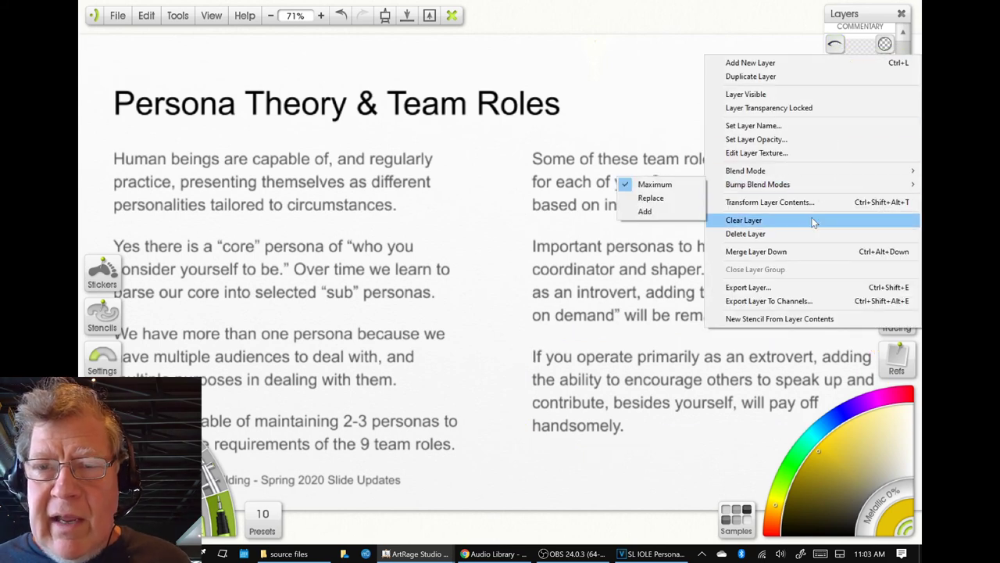
Export the Extrovert Arc layer to Desktop > highlight movie > source files, then view that folder
{"action": "left_click", "coordinate": [809, 289]}
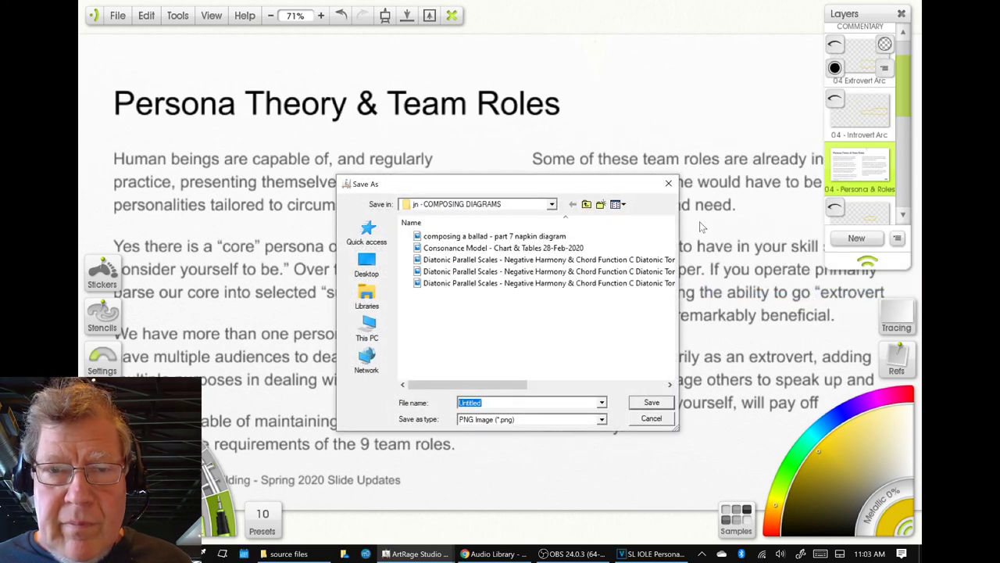
{"action": "left_click", "coordinate": [368, 263]}
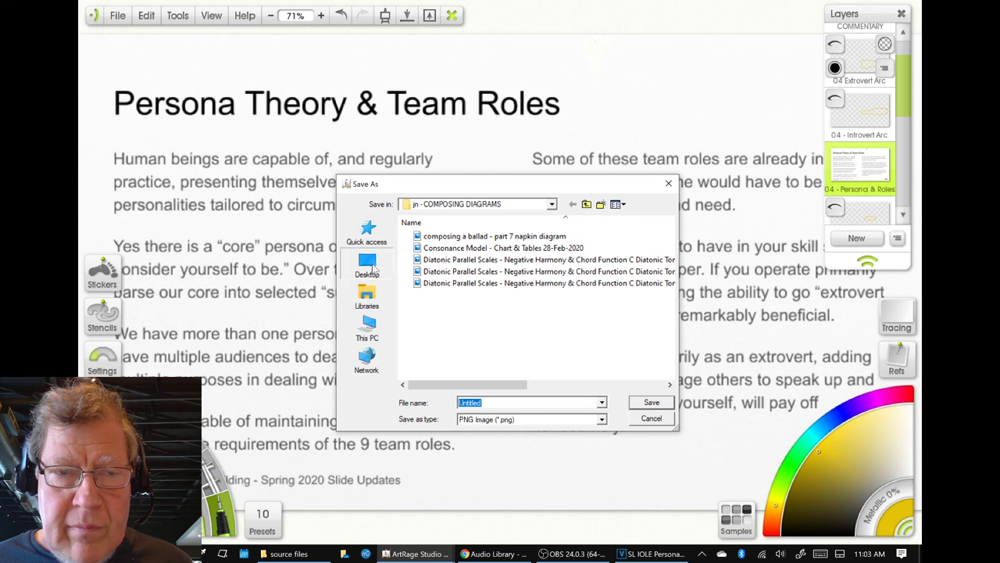
{"action": "scroll", "coordinate": [453, 266], "scroll_direction": "down", "scroll_amount": 5}
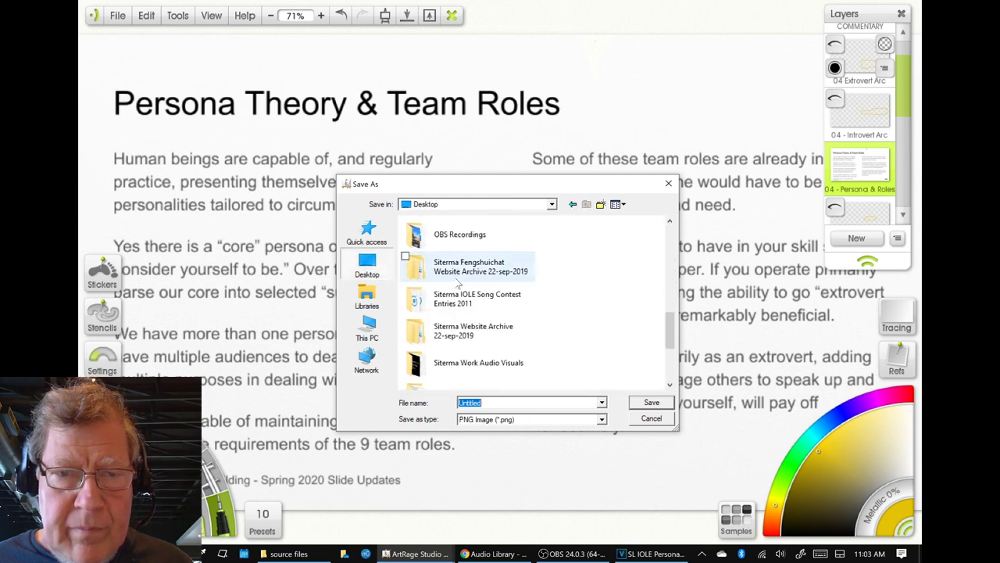
{"action": "scroll", "coordinate": [461, 283], "scroll_direction": "down", "scroll_amount": 2}
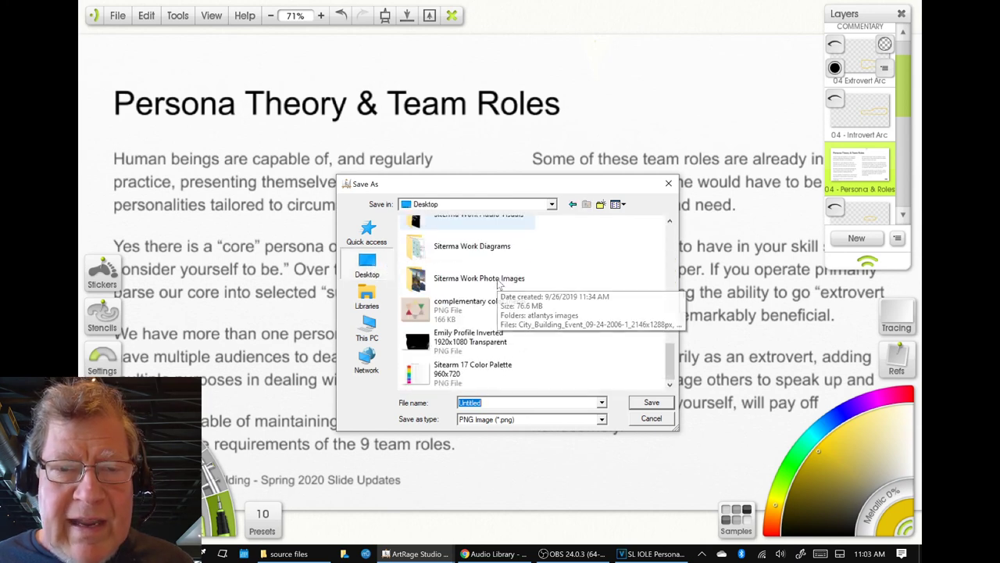
{"action": "scroll", "coordinate": [498, 286], "scroll_direction": "up", "scroll_amount": 2}
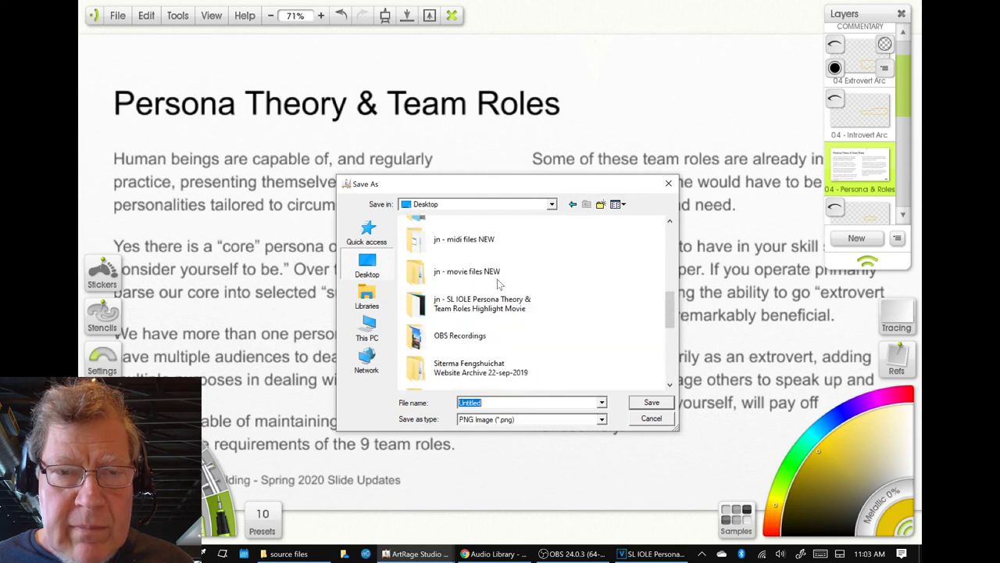
{"action": "double_click", "coordinate": [477, 304]}
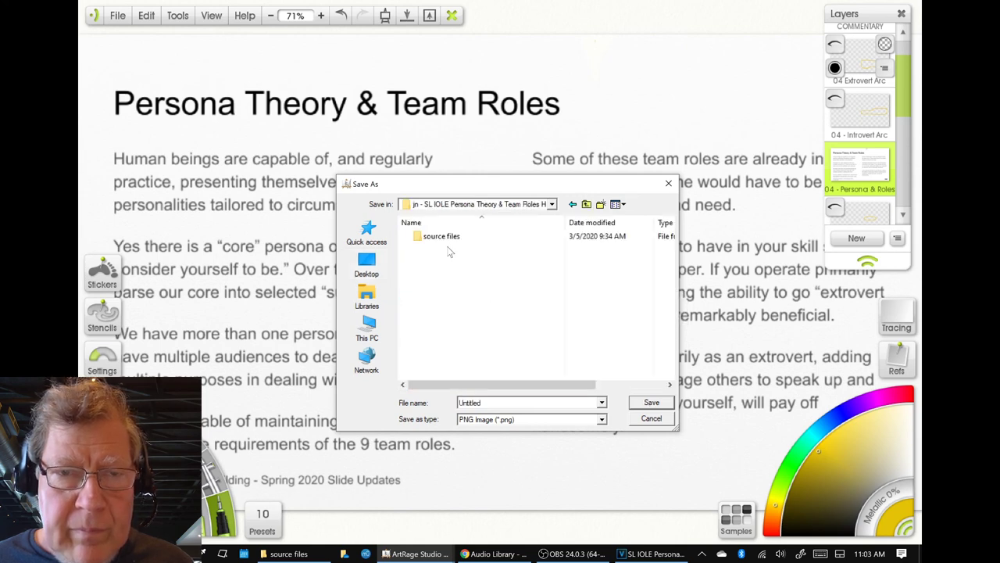
{"action": "double_click", "coordinate": [444, 237]}
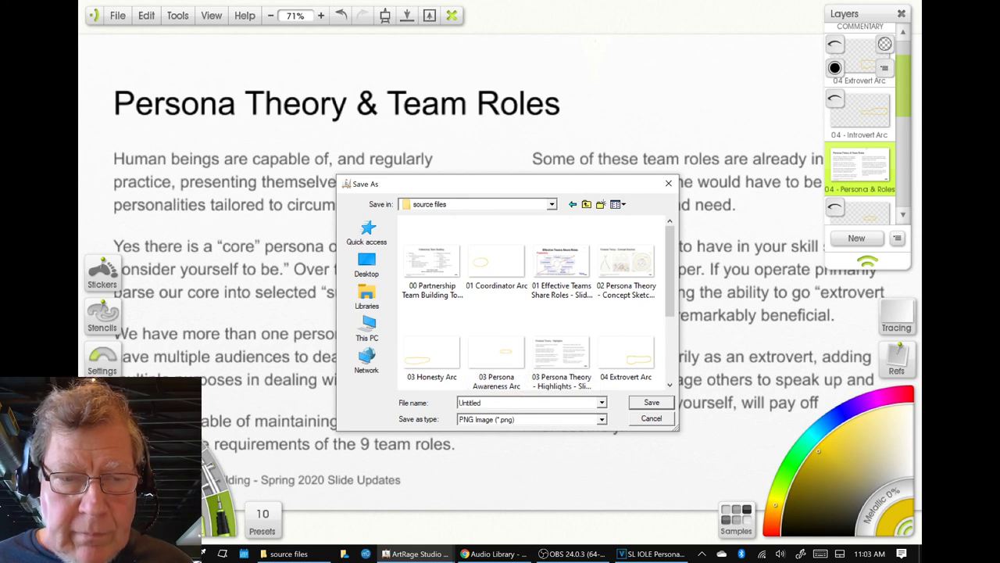
{"action": "left_click", "coordinate": [288, 553]}
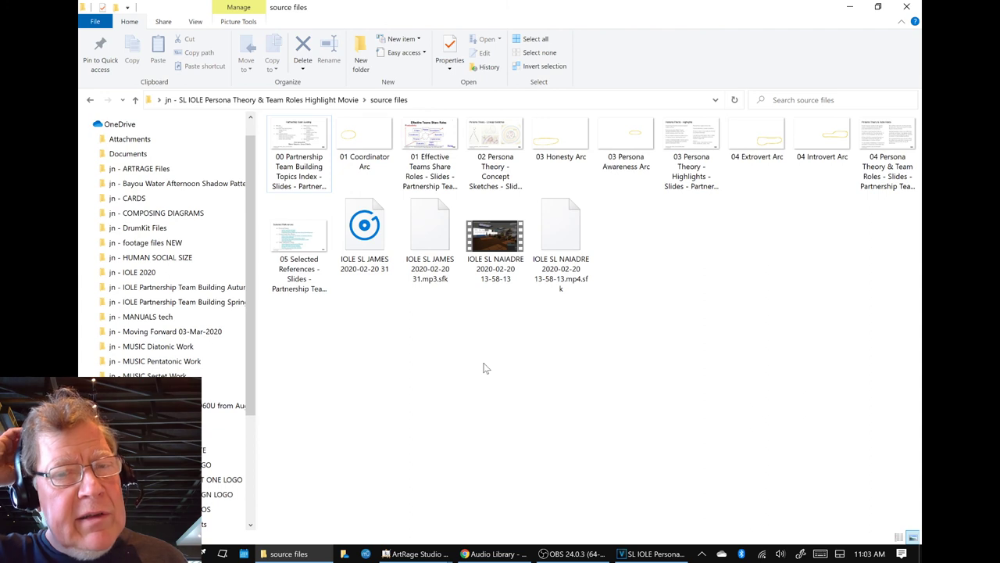
Click through the NAIADRE video, JAMES audio and 00–02 slide images in source files
{"action": "left_click", "coordinate": [493, 250]}
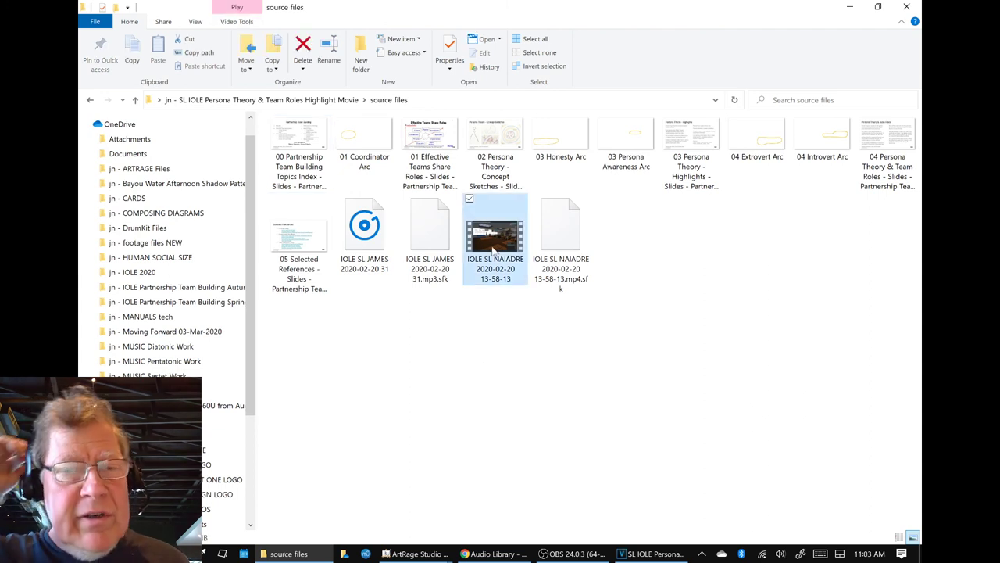
{"action": "left_click", "coordinate": [364, 238]}
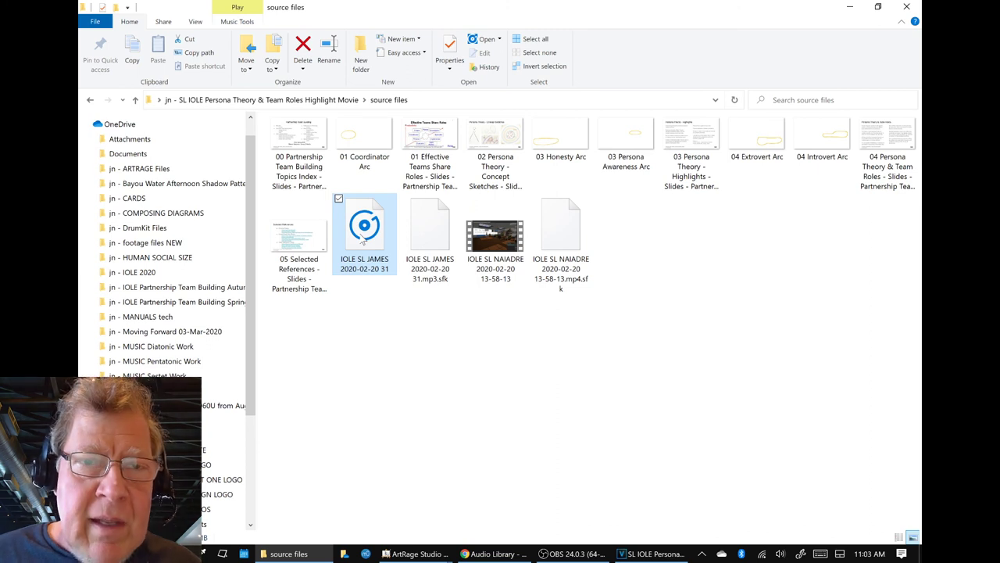
{"action": "left_click", "coordinate": [319, 150]}
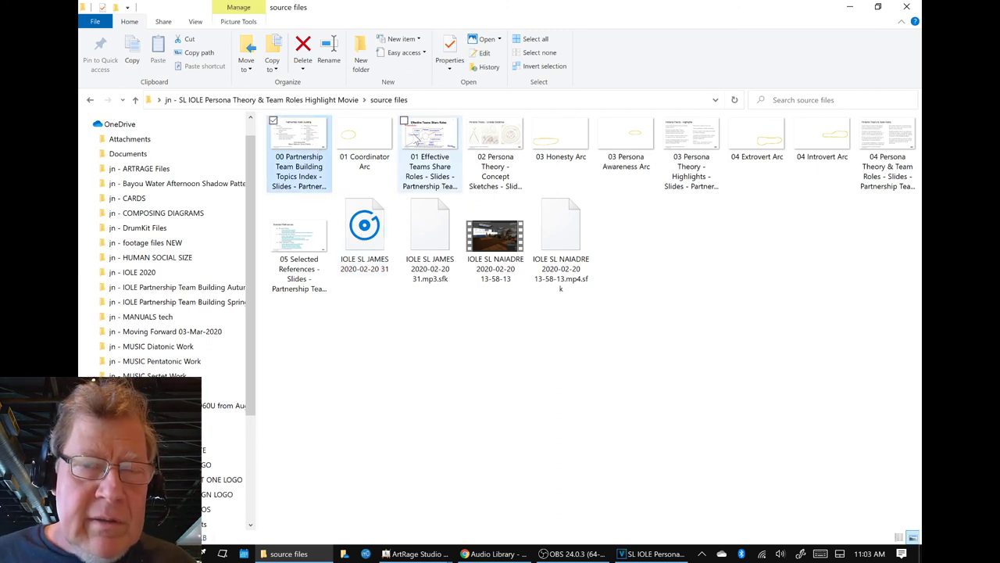
{"action": "left_click", "coordinate": [418, 138]}
{"action": "left_click", "coordinate": [494, 138]}
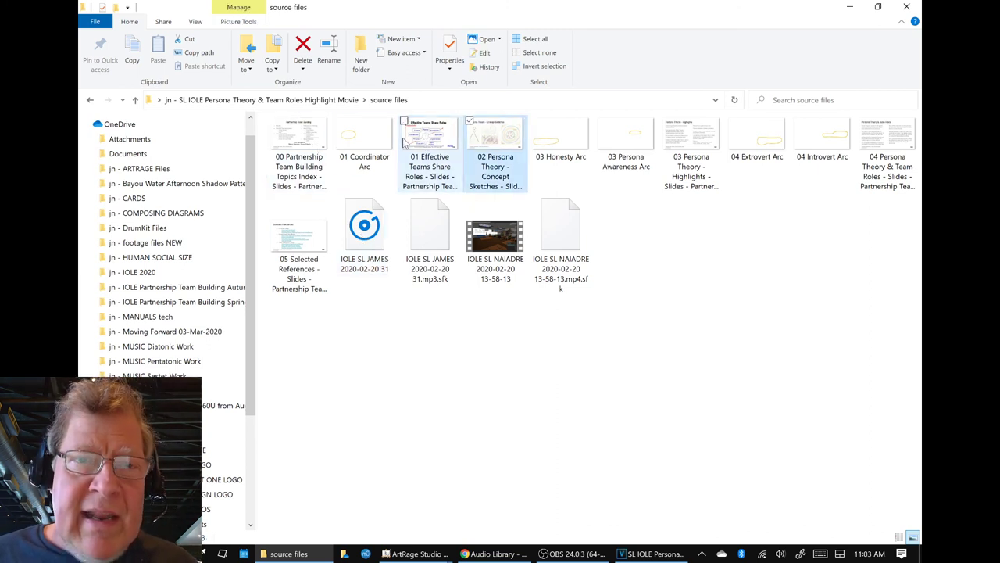
Select the 01 Coordinator, 03 Honesty, 03 Persona Awareness, 04 Extrovert and 04 Introvert Arc images
{"action": "left_click", "coordinate": [384, 141]}
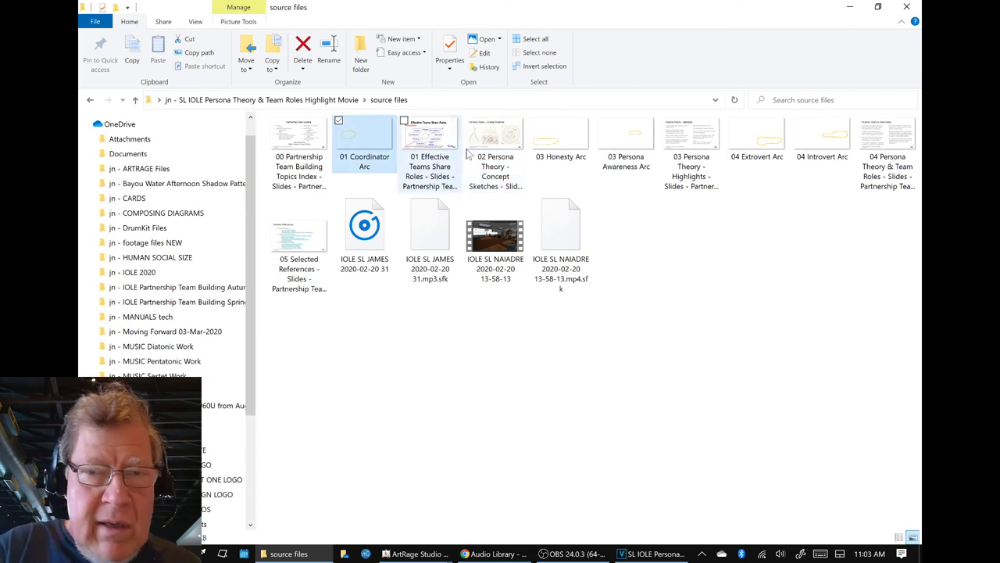
{"action": "left_click", "coordinate": [551, 147], "text": "ctrl"}
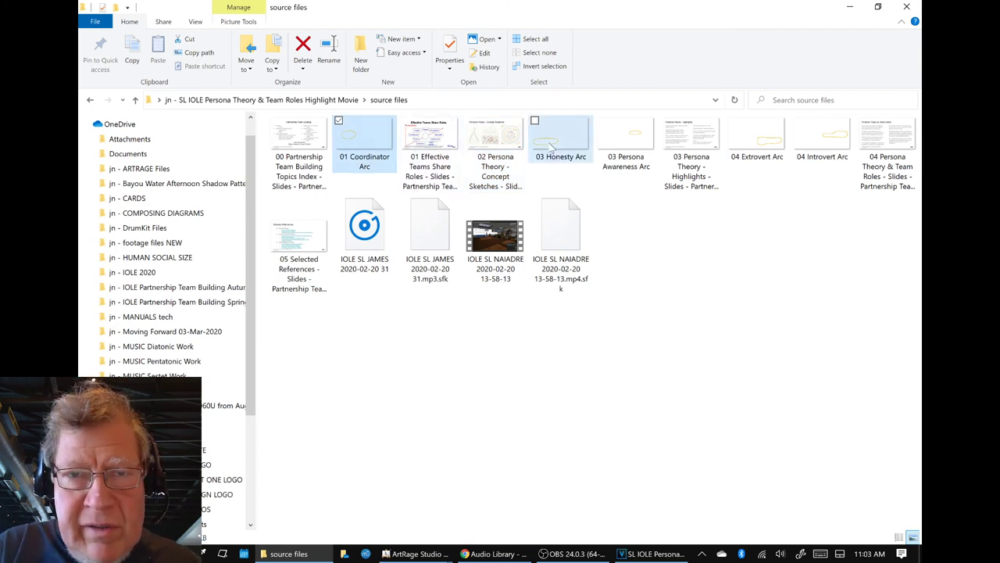
{"action": "left_click", "coordinate": [630, 146], "text": "ctrl"}
{"action": "left_click", "coordinate": [748, 133], "text": "ctrl"}
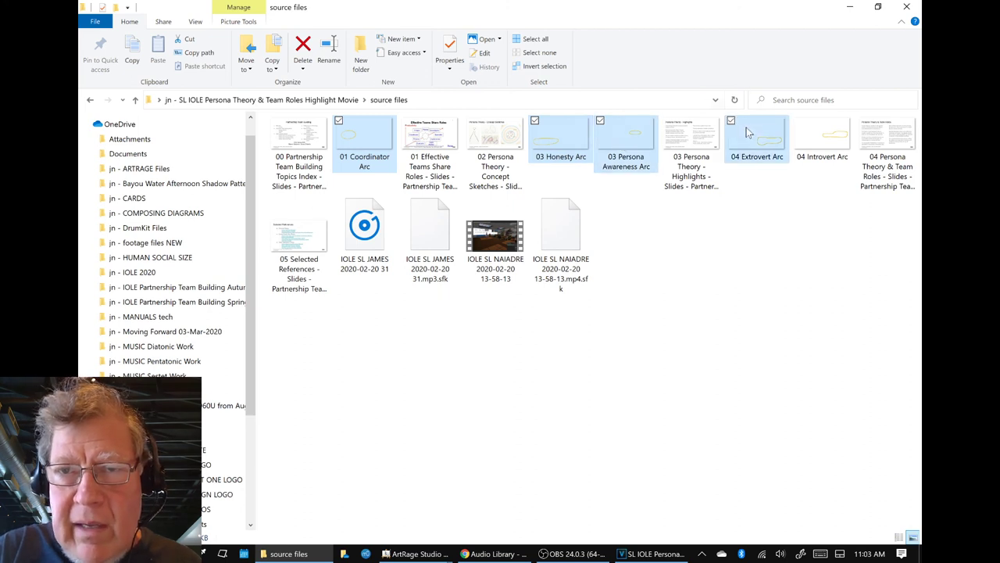
{"action": "left_click", "coordinate": [794, 137], "text": "ctrl"}
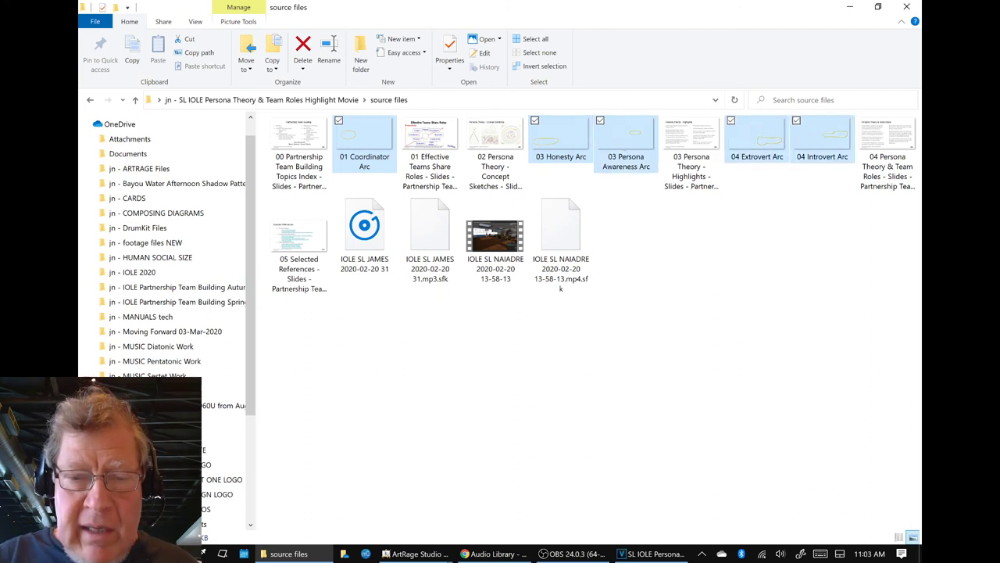
{"action": "left_click", "coordinate": [653, 553]}
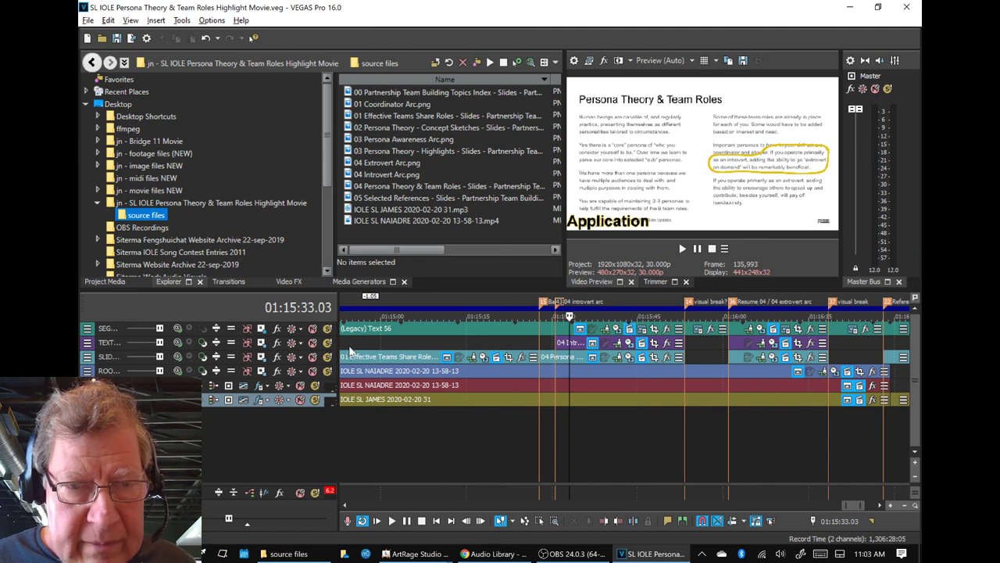
Jump to the Effective Teams slide, raise track height four steps, and select the 04 Introvert overlay
{"action": "left_click", "coordinate": [349, 354]}
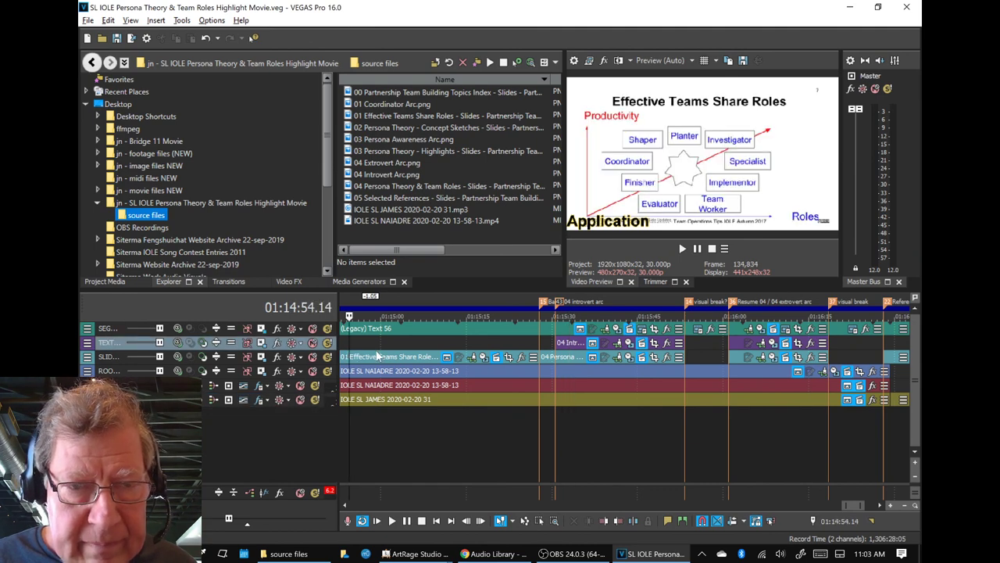
{"action": "left_click", "coordinate": [918, 466]}
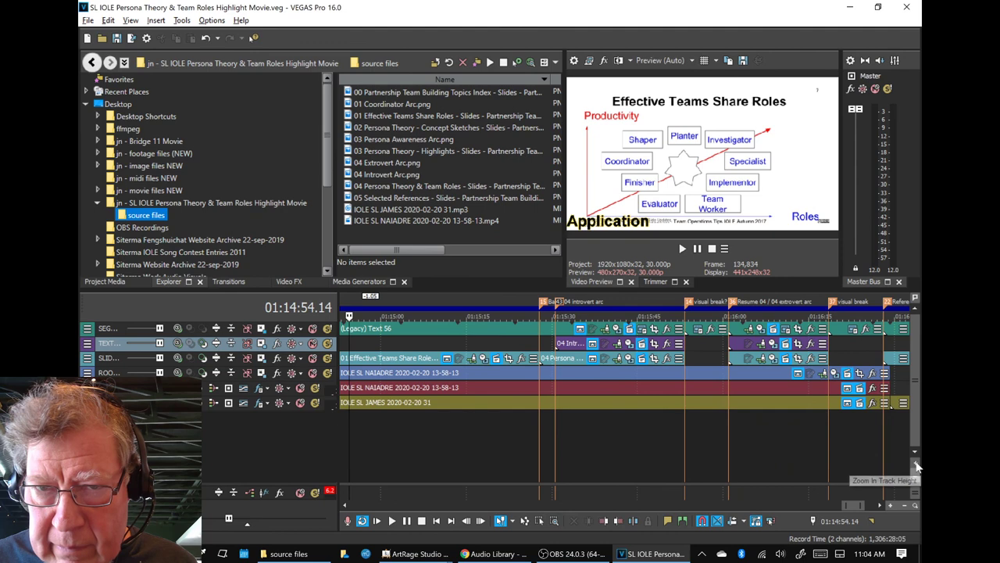
{"action": "left_click", "coordinate": [917, 467]}
{"action": "left_click", "coordinate": [918, 466]}
{"action": "left_click", "coordinate": [917, 467]}
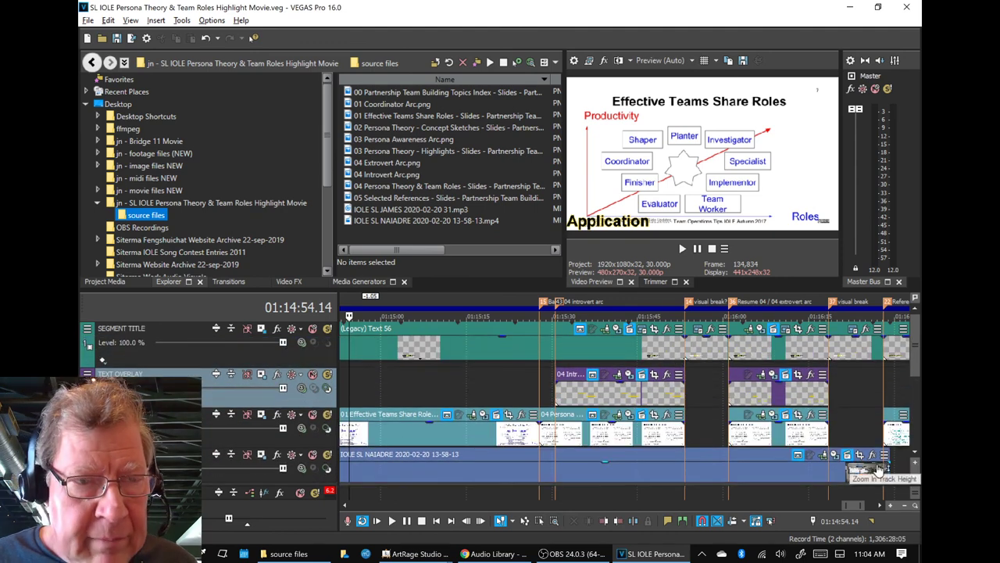
{"action": "left_click", "coordinate": [576, 377]}
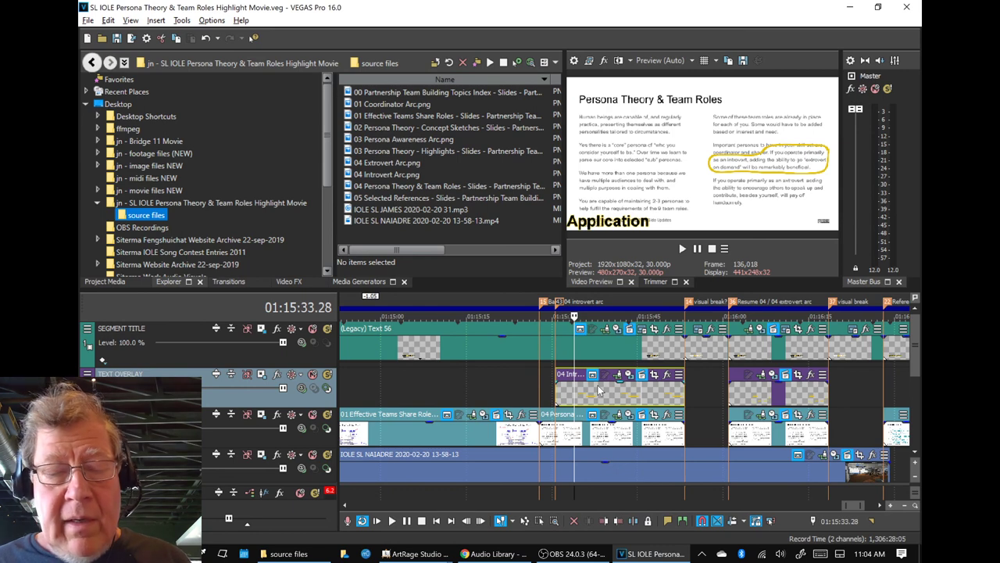
{"action": "key", "text": "alt+Tab"}
{"action": "key", "text": "alt+Tab"}
{"action": "key", "text": "alt+Tab"}
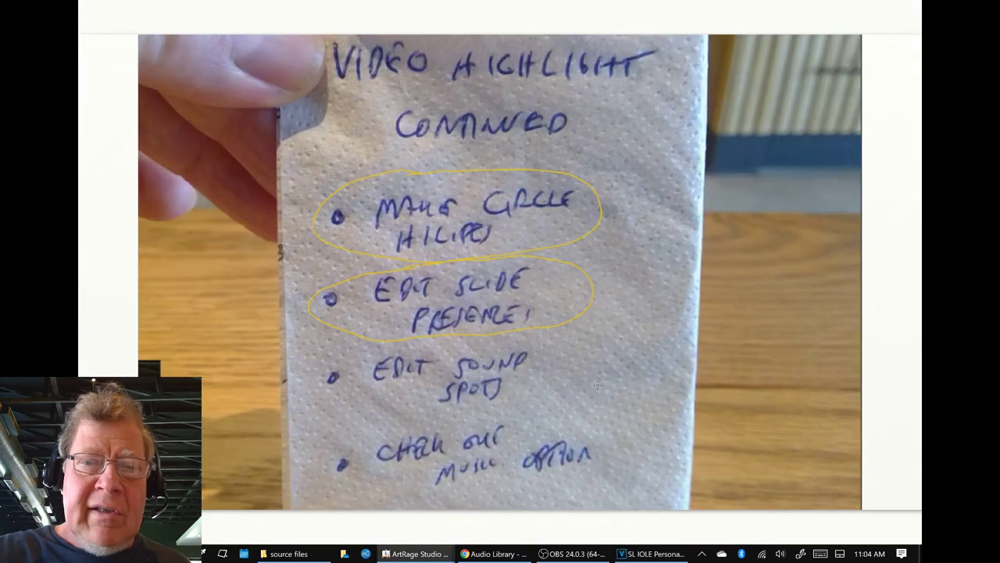
Tick the first two napkin items and circle 'EDIT SOUND SPOTS' in yellow
{"action": "left_click_drag", "start_coordinate": [600, 206], "coordinate": [663, 134]}
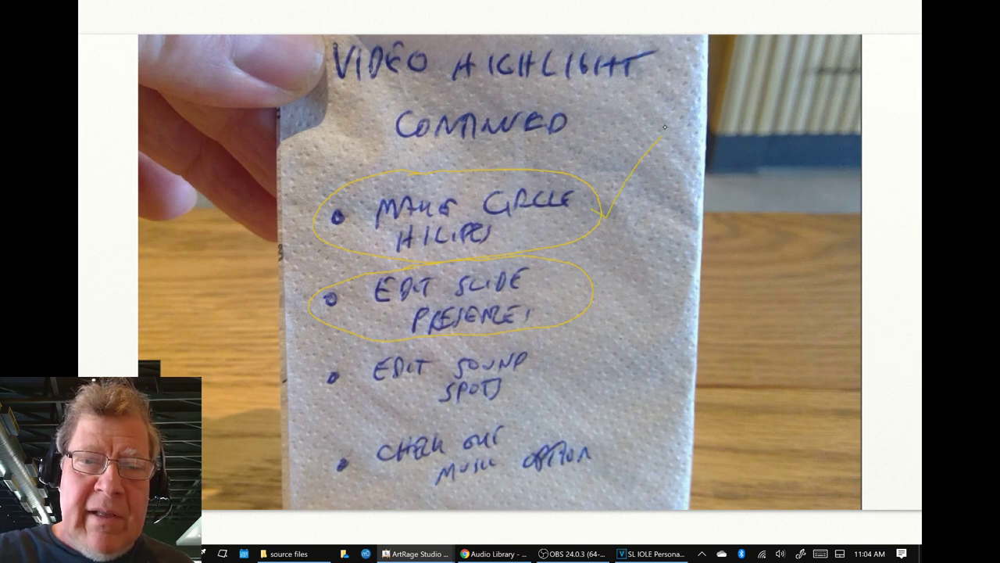
{"action": "left_click_drag", "start_coordinate": [592, 322], "coordinate": [638, 236]}
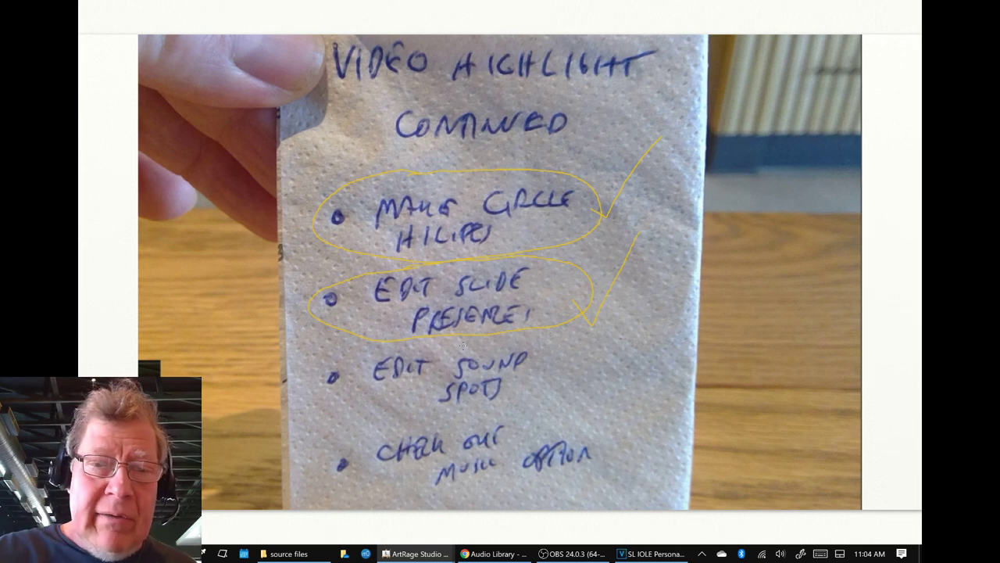
{"action": "mouse_move", "coordinate": [463, 345]}
{"action": "left_mouse_down"}
{"action": "mouse_move", "coordinate": [395, 417]}
{"action": "mouse_move", "coordinate": [582, 384]}
{"action": "mouse_move", "coordinate": [466, 336]}
{"action": "left_mouse_up"}
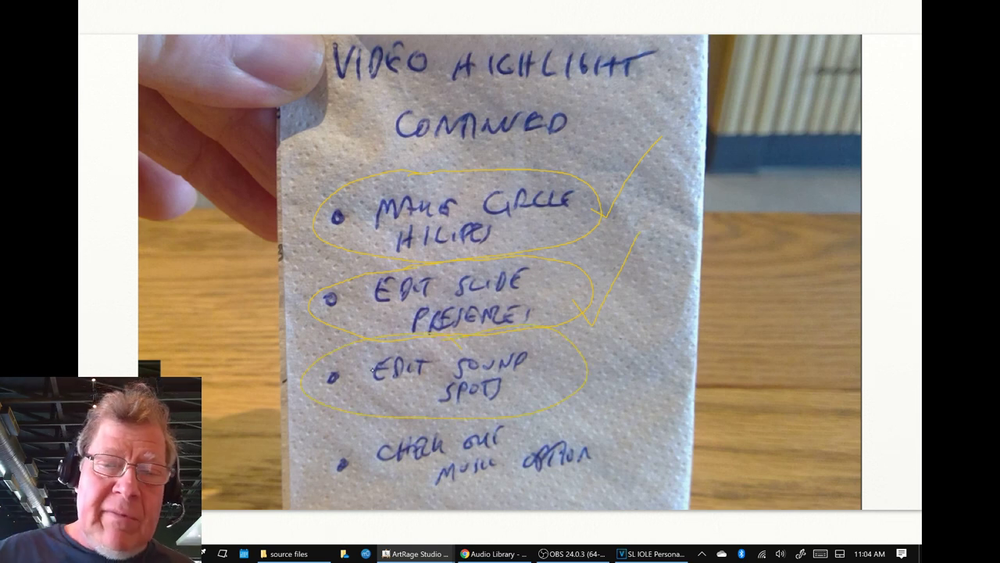
{"action": "key", "text": "alt+Tab"}
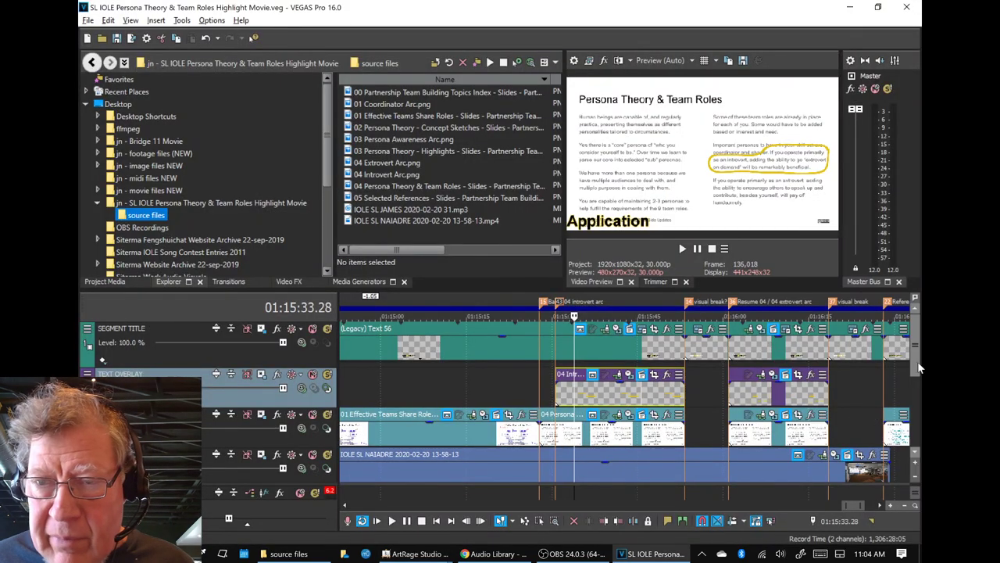
Shrink all tracks to fit, then enlarge track height six steps so both audio tracks read clearly
{"action": "left_click", "coordinate": [916, 482]}
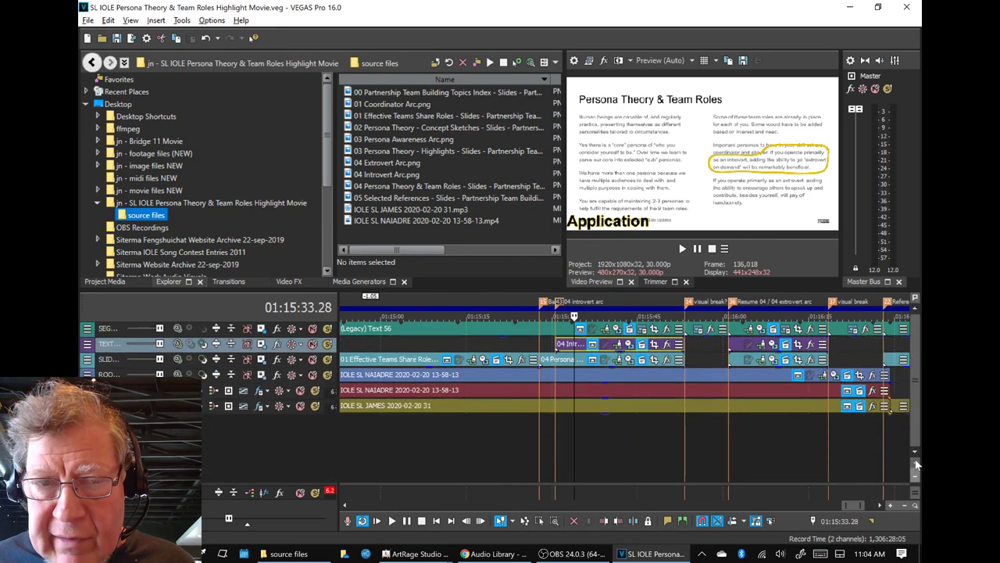
{"action": "left_click", "coordinate": [918, 464]}
{"action": "left_click", "coordinate": [917, 464]}
{"action": "left_click", "coordinate": [917, 464]}
{"action": "left_click", "coordinate": [917, 464]}
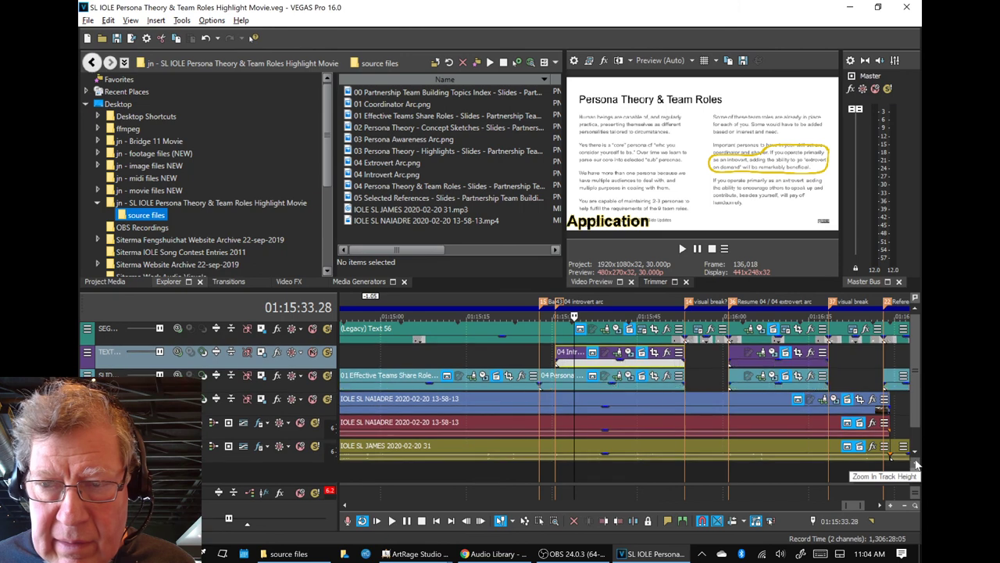
{"action": "left_click", "coordinate": [918, 464]}
{"action": "left_click", "coordinate": [918, 464]}
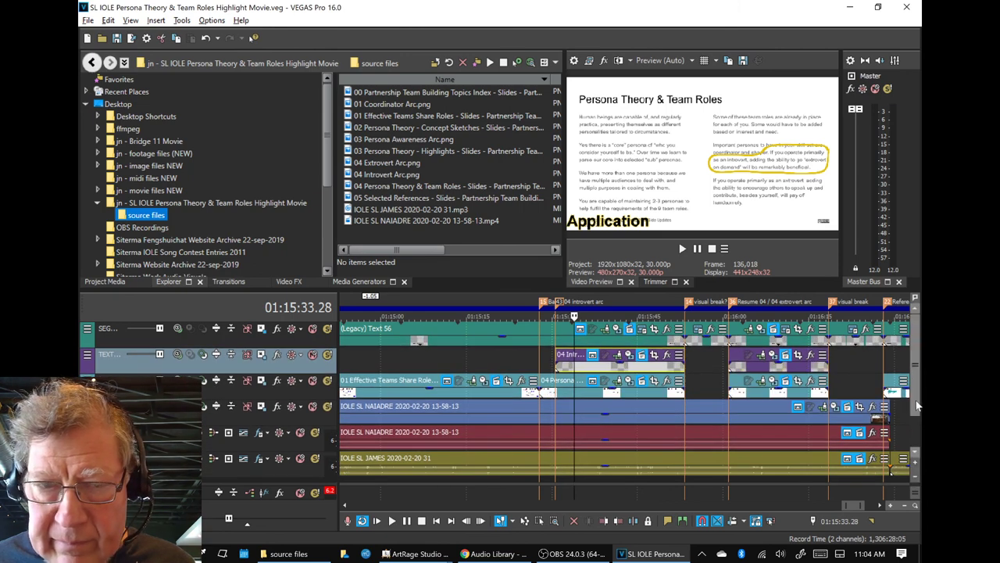
Scroll-zoom the timeline out until the entire project's events are visible
{"action": "scroll", "coordinate": [917, 406], "scroll_direction": "down", "scroll_amount": 1}
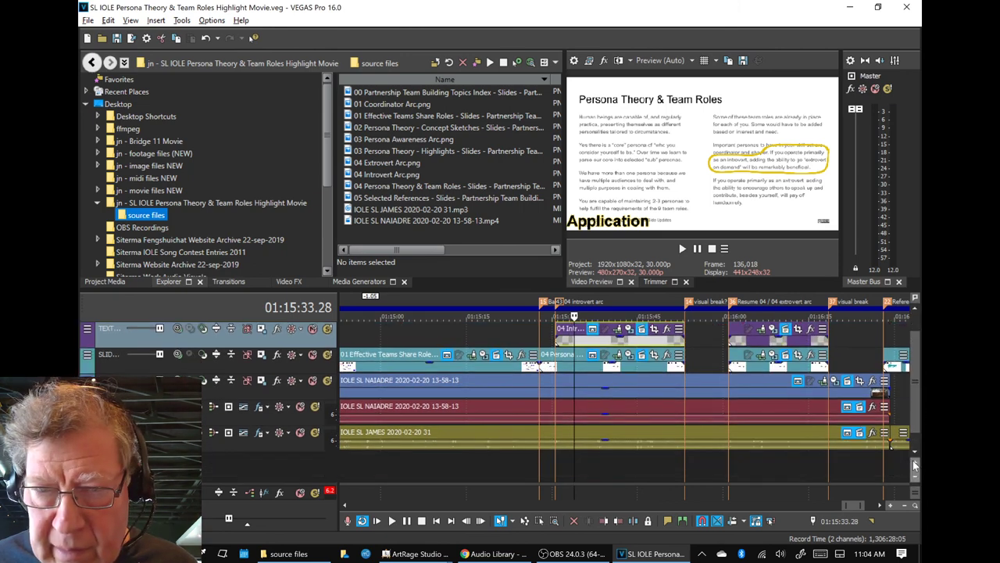
{"action": "scroll", "coordinate": [916, 466], "scroll_direction": "up", "scroll_amount": 1}
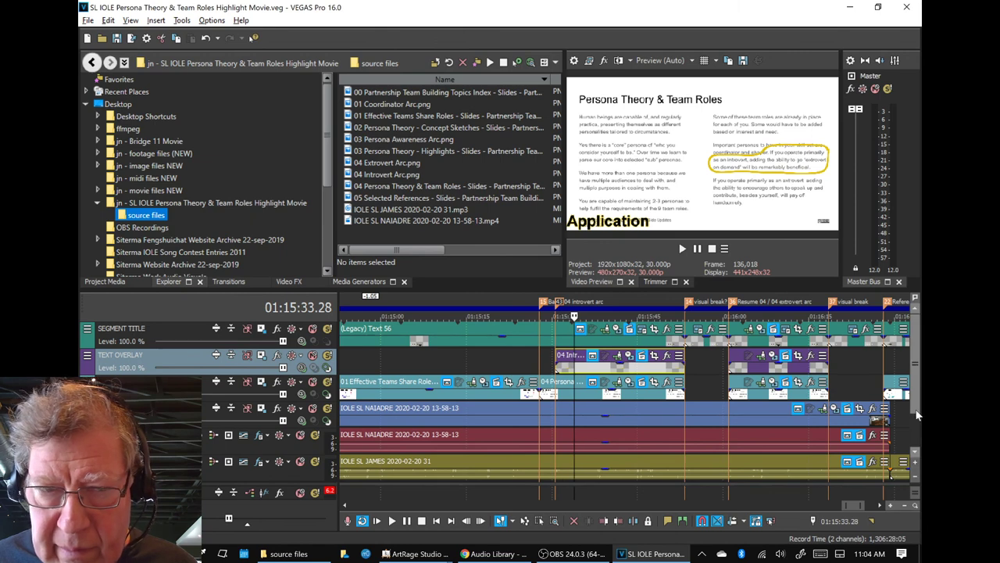
{"action": "scroll", "coordinate": [917, 414], "scroll_direction": "down", "scroll_amount": 1}
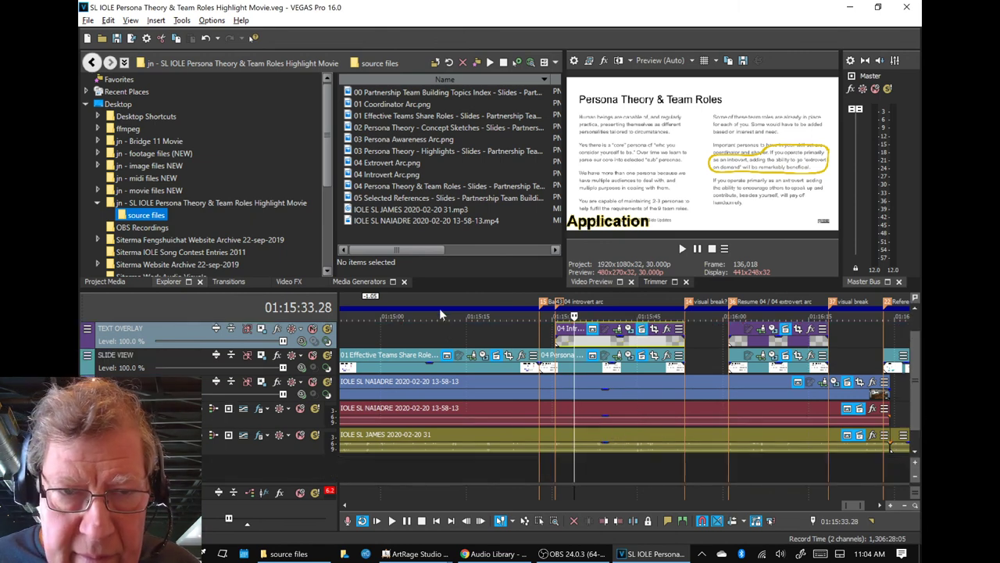
{"action": "scroll", "coordinate": [441, 314], "scroll_direction": "down", "scroll_amount": 6}
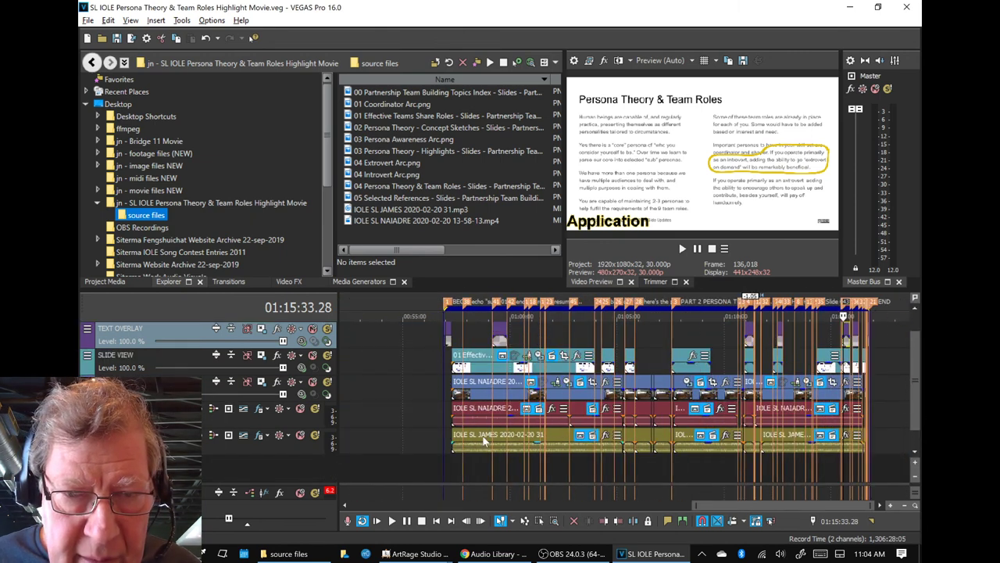
Select the events on the two audio tracks and briefly audition the audio there
{"action": "left_click", "coordinate": [484, 441]}
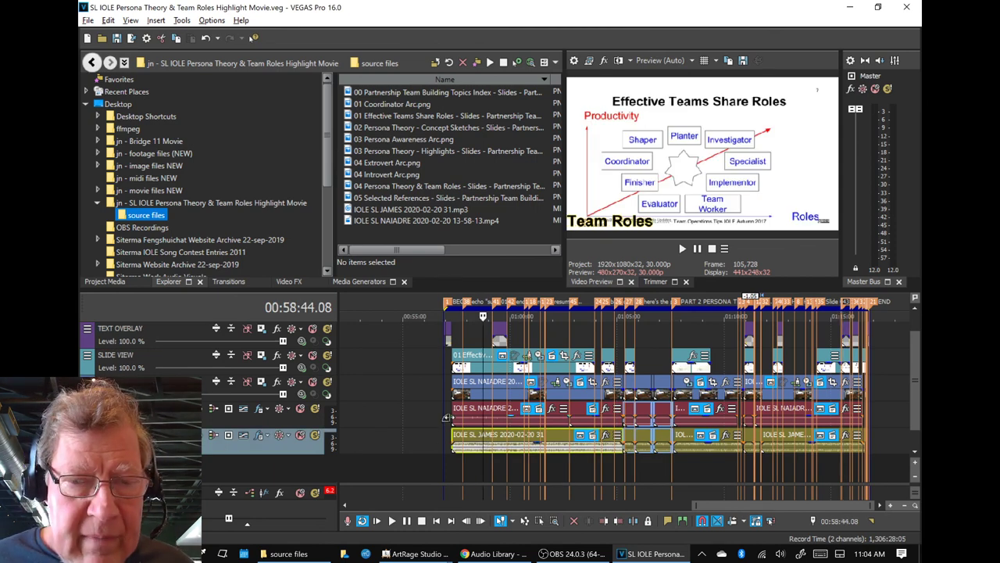
{"action": "left_click", "coordinate": [465, 412]}
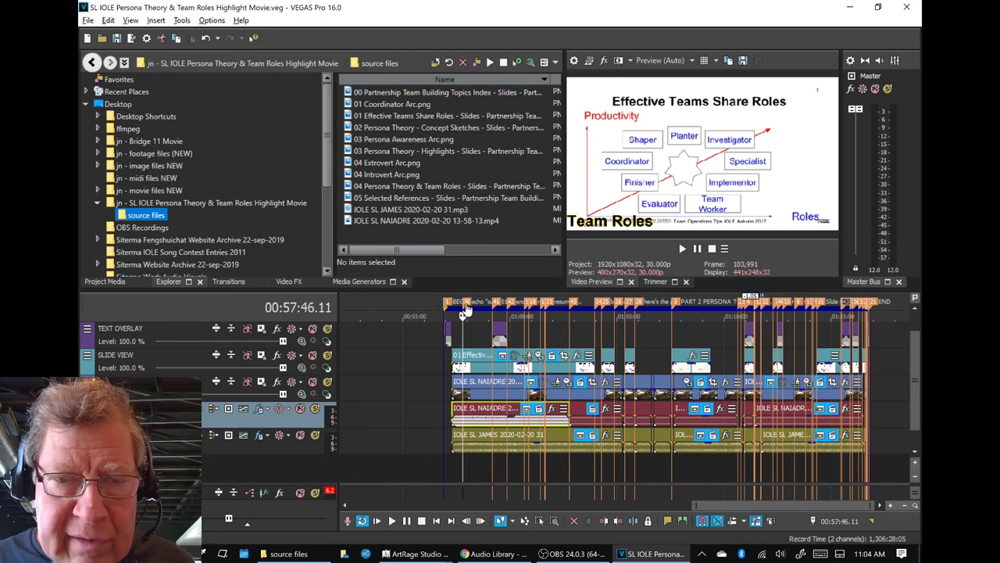
{"action": "key", "text": "space"}
{"action": "key", "text": "space"}
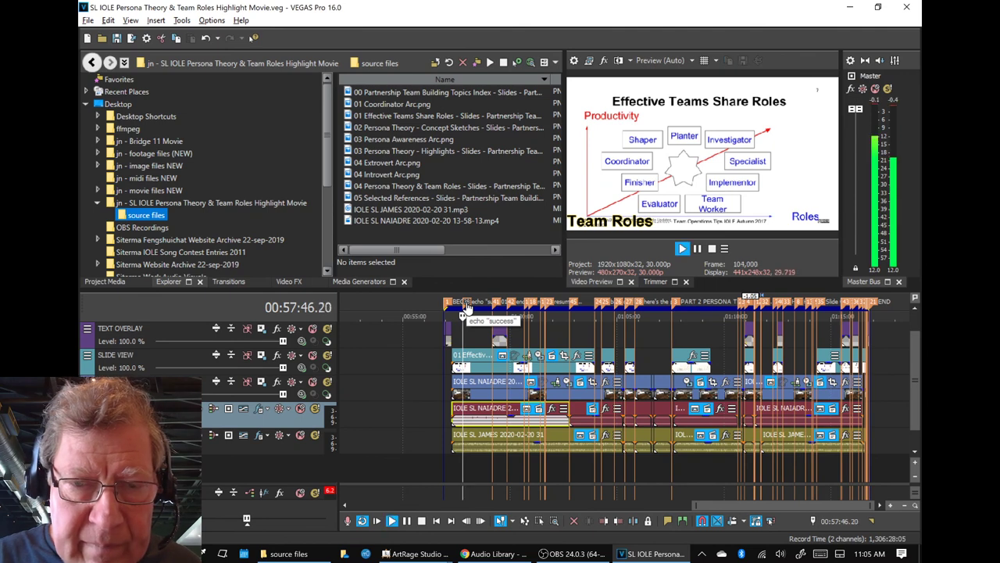
{"action": "key", "text": "space"}
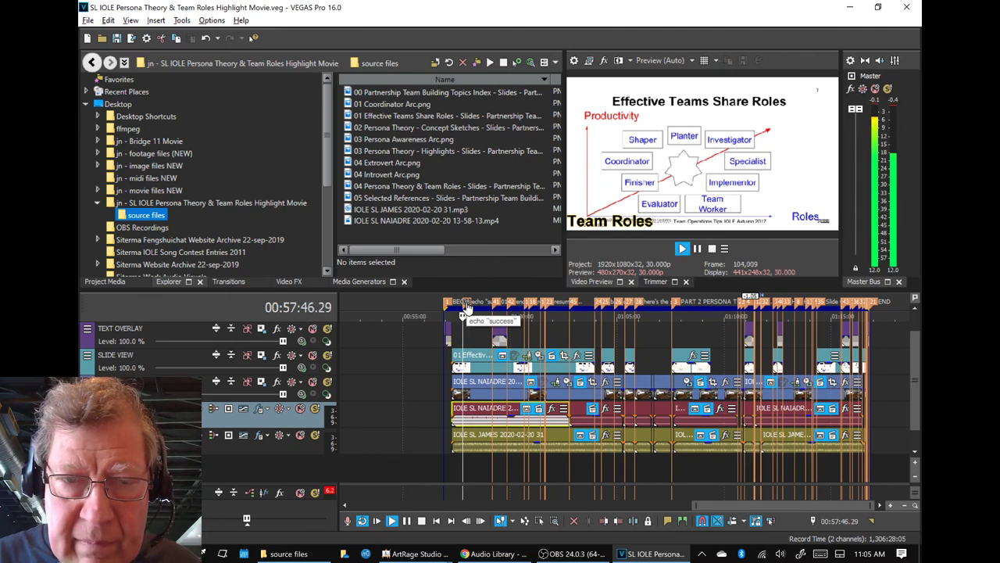
{"action": "key", "text": "space"}
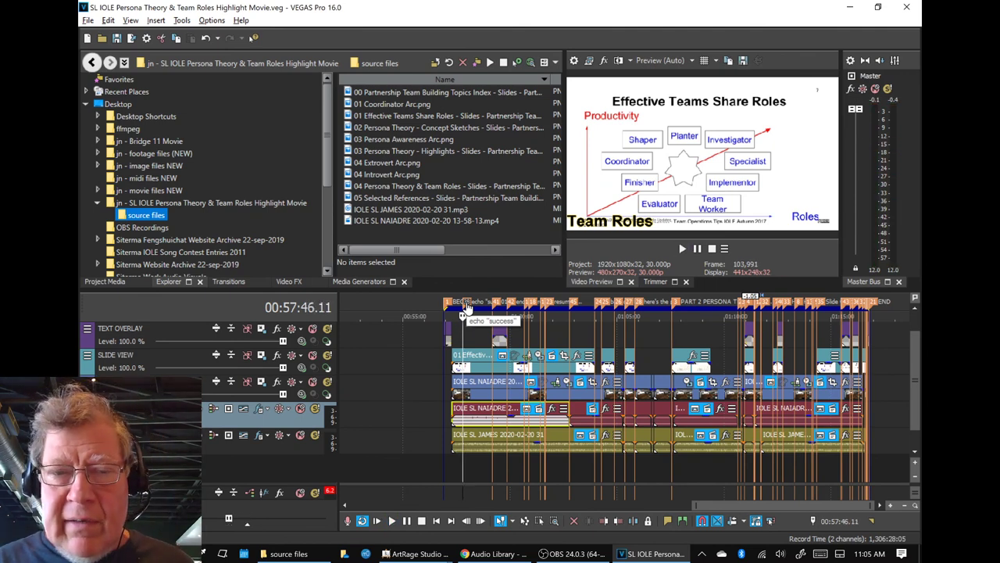
Move through the timeline markers, including 01:04:52 and the Persona Theory slide marker
{"action": "scroll", "coordinate": [582, 317], "scroll_direction": "up", "scroll_amount": 2}
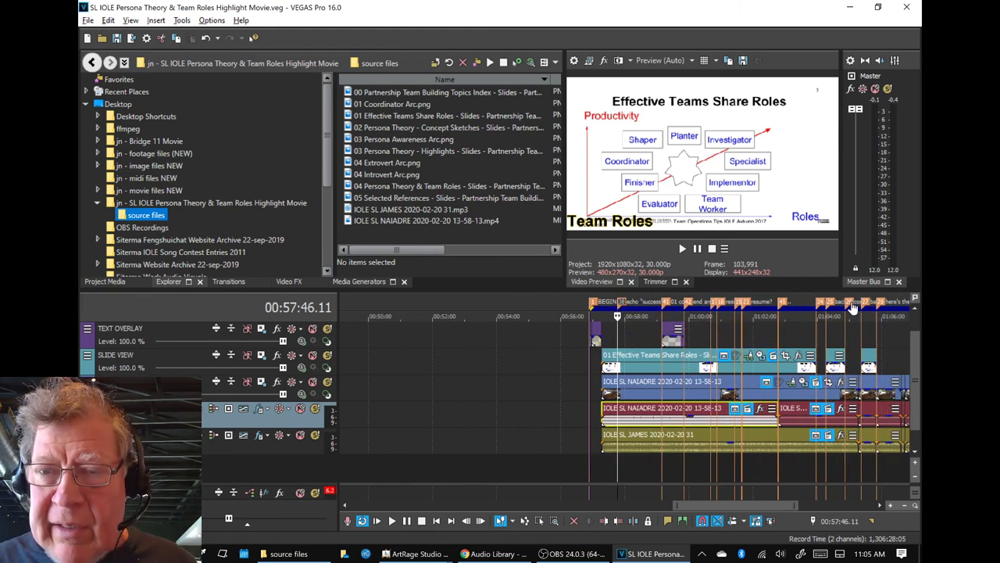
{"action": "left_click", "coordinate": [847, 307]}
{"action": "scroll", "coordinate": [852, 307], "scroll_direction": "down", "scroll_amount": 4}
{"action": "scroll", "coordinate": [852, 307], "scroll_direction": "up", "scroll_amount": 5}
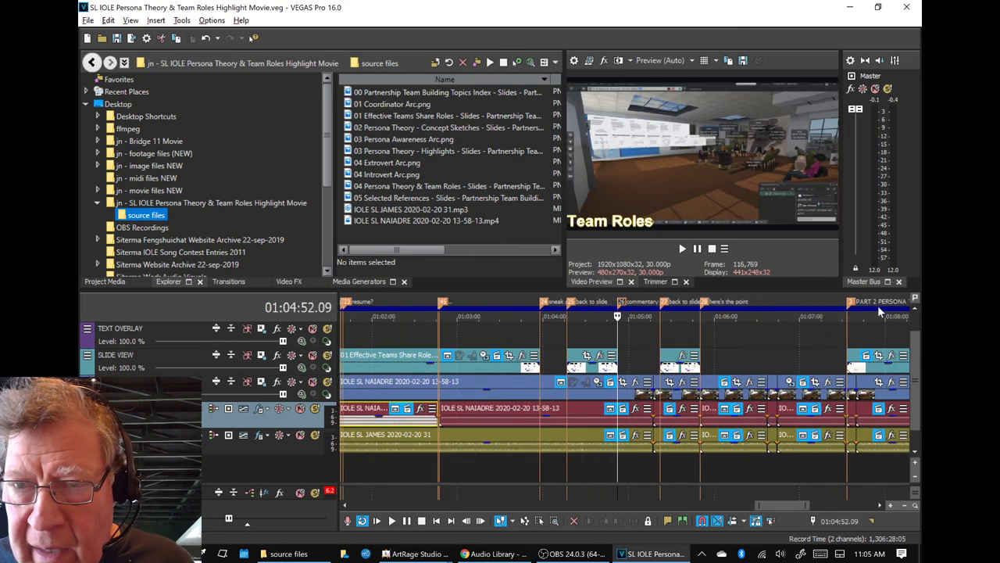
{"action": "scroll", "coordinate": [876, 316], "scroll_direction": "down", "scroll_amount": 2}
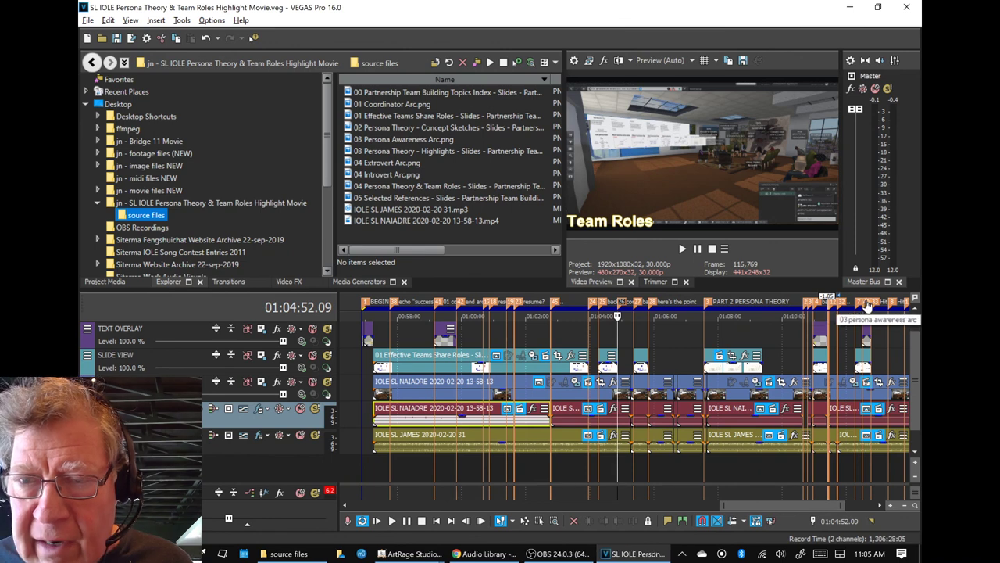
{"action": "left_click", "coordinate": [865, 304]}
{"action": "scroll", "coordinate": [852, 337], "scroll_direction": "up", "scroll_amount": 3}
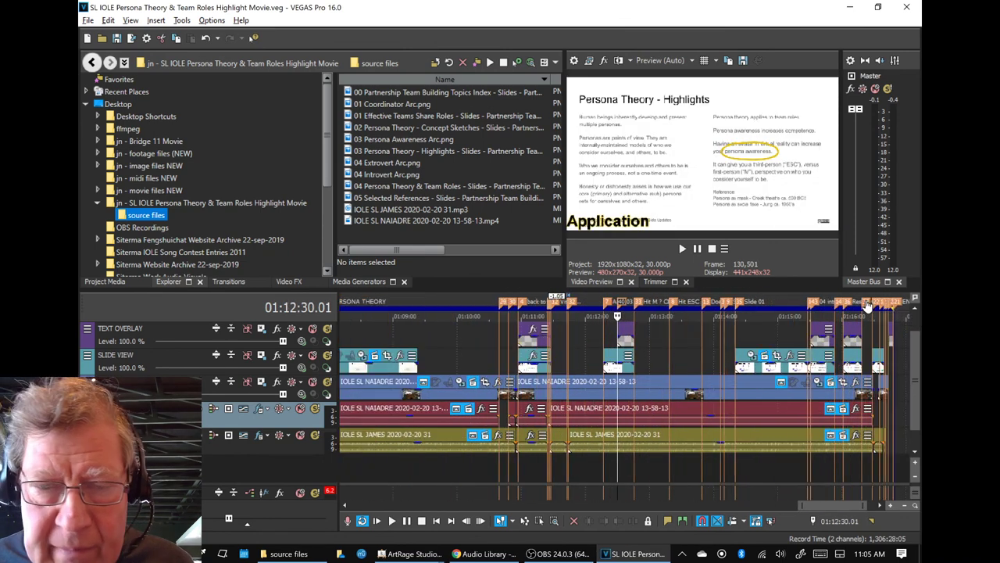
Jump to the 'echo fix!' marker at 01:10:39 and play back the fixed audio
{"action": "left_click", "coordinate": [501, 306]}
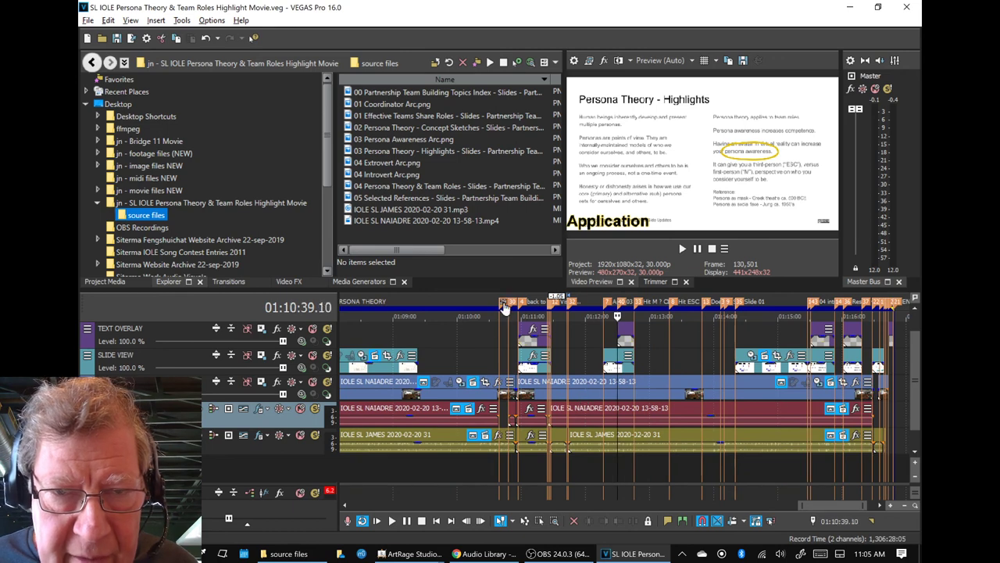
{"action": "key", "text": "space"}
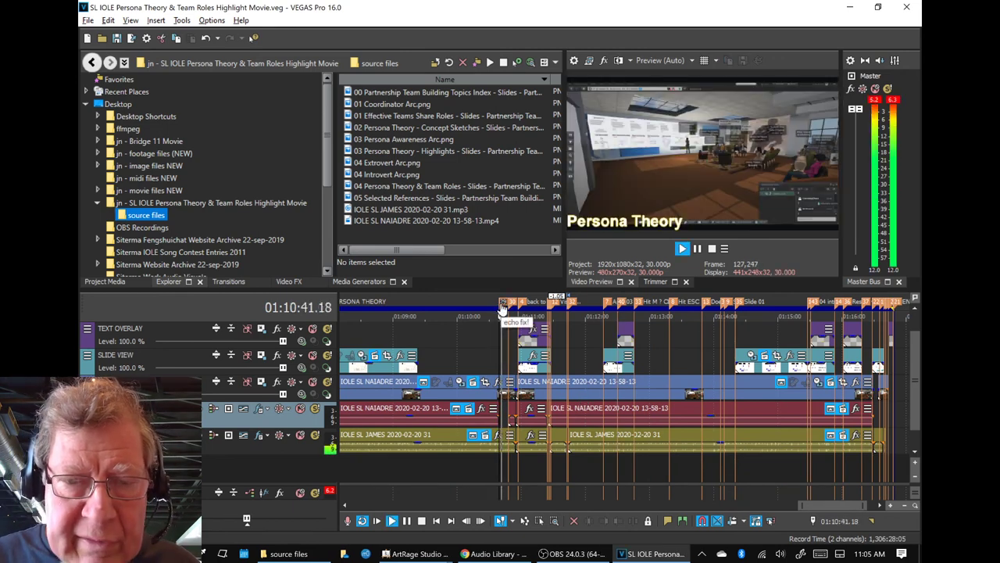
{"action": "key", "text": "space"}
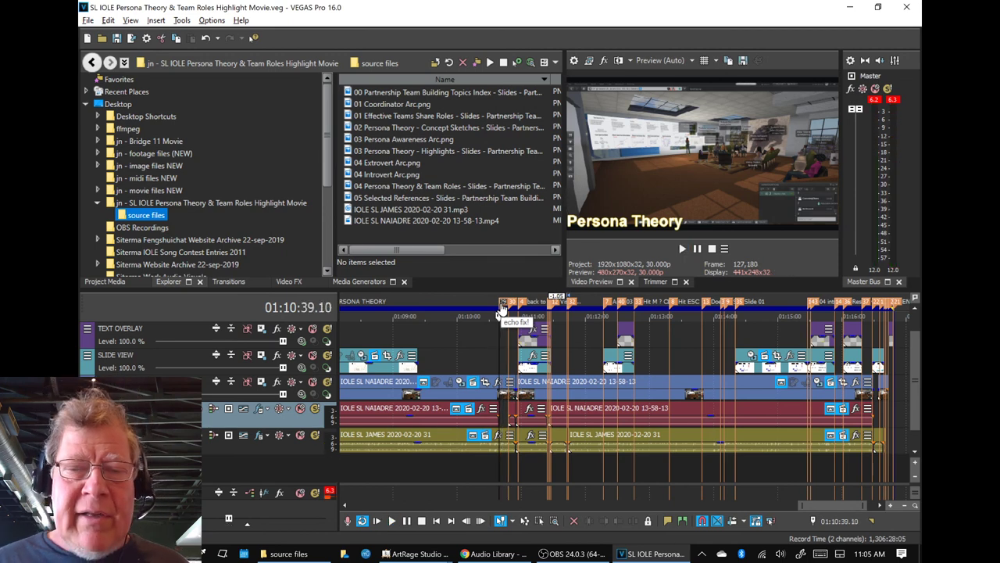
{"action": "key", "text": "alt+Tab"}
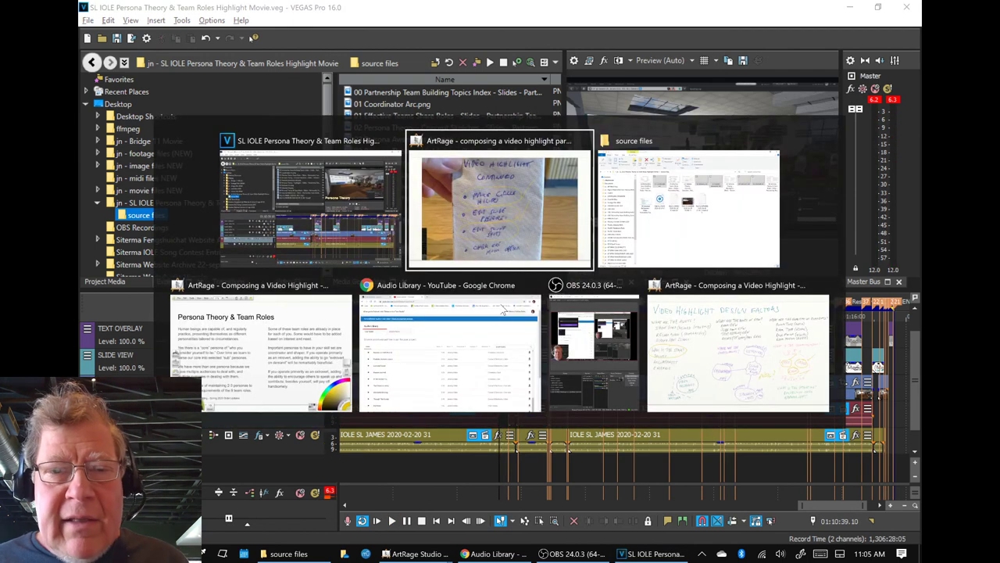
On the design-factors sketch, draw yellow lines from Speaker and Videographer toward Video Highlight, circling the .MP4
{"action": "key", "text": "alt+Tab"}
{"action": "key", "text": "alt+Tab"}
{"action": "key", "text": "alt+Tab"}
{"action": "key", "text": "alt+Tab"}
{"action": "key", "text": "alt+Tab"}
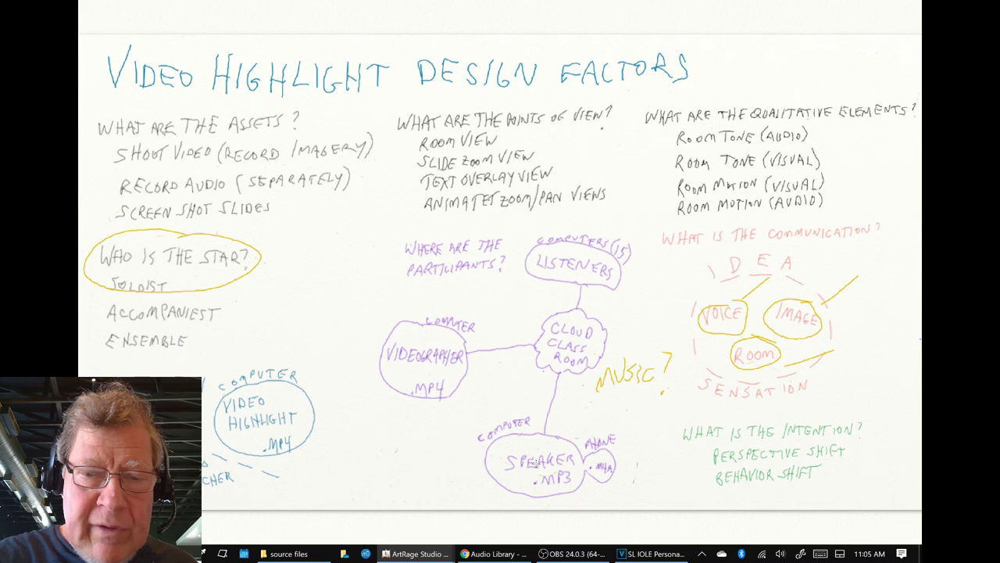
{"action": "mouse_move", "coordinate": [535, 466]}
{"action": "left_mouse_down"}
{"action": "mouse_move", "coordinate": [568, 356]}
{"action": "mouse_move", "coordinate": [544, 342]}
{"action": "mouse_move", "coordinate": [487, 352]}
{"action": "mouse_move", "coordinate": [275, 436]}
{"action": "left_mouse_up"}
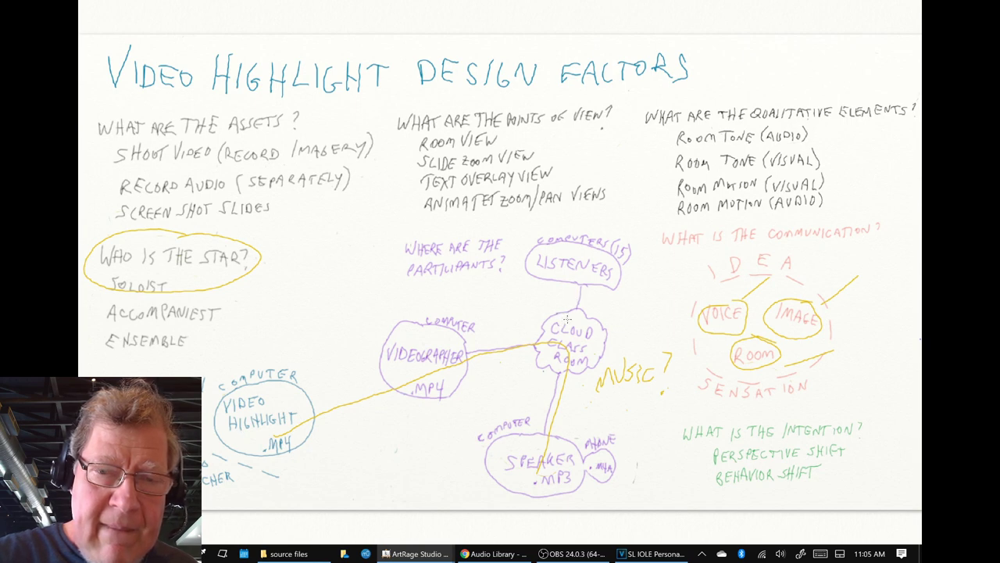
{"action": "left_click_drag", "start_coordinate": [453, 348], "coordinate": [250, 435]}
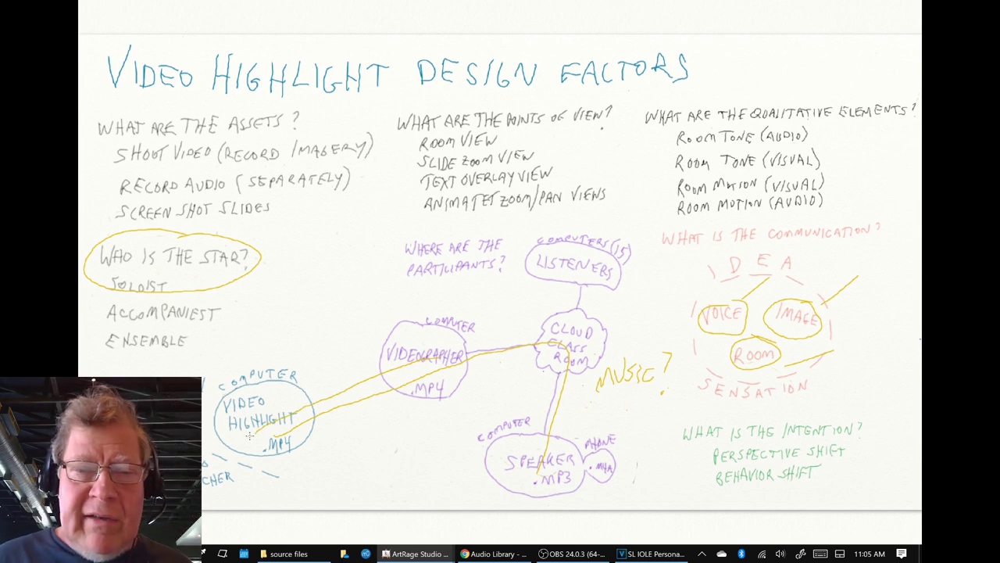
{"action": "left_click_drag", "start_coordinate": [447, 383], "coordinate": [466, 396]}
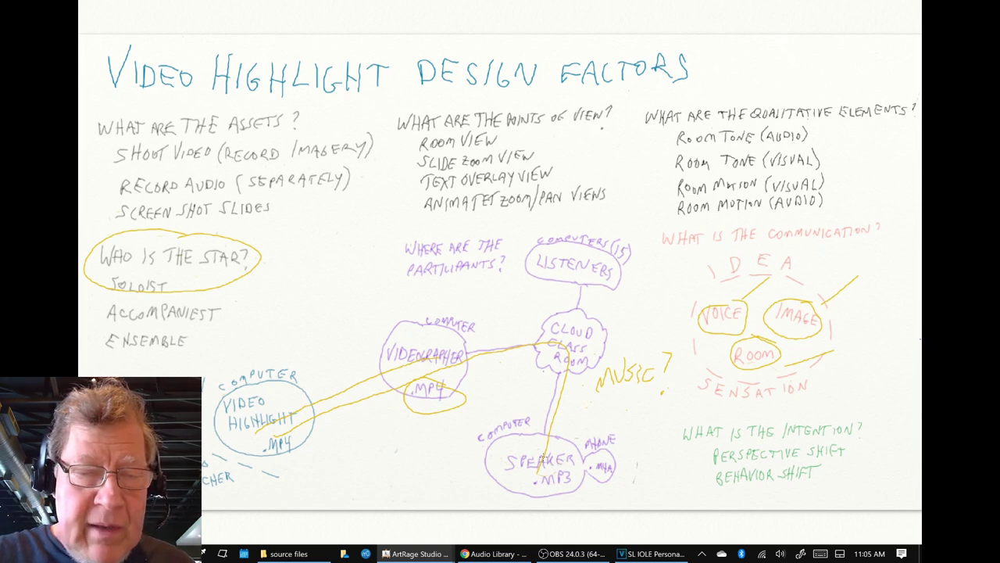
Undo those strokes and redraw yellow lines joining Speaker and Videographer to Video Highlight
{"action": "key", "text": "ctrl+z"}
{"action": "key", "text": "ctrl+z"}
{"action": "key", "text": "ctrl+z"}
{"action": "key", "text": "ctrl+z"}
{"action": "key", "text": "ctrl+z"}
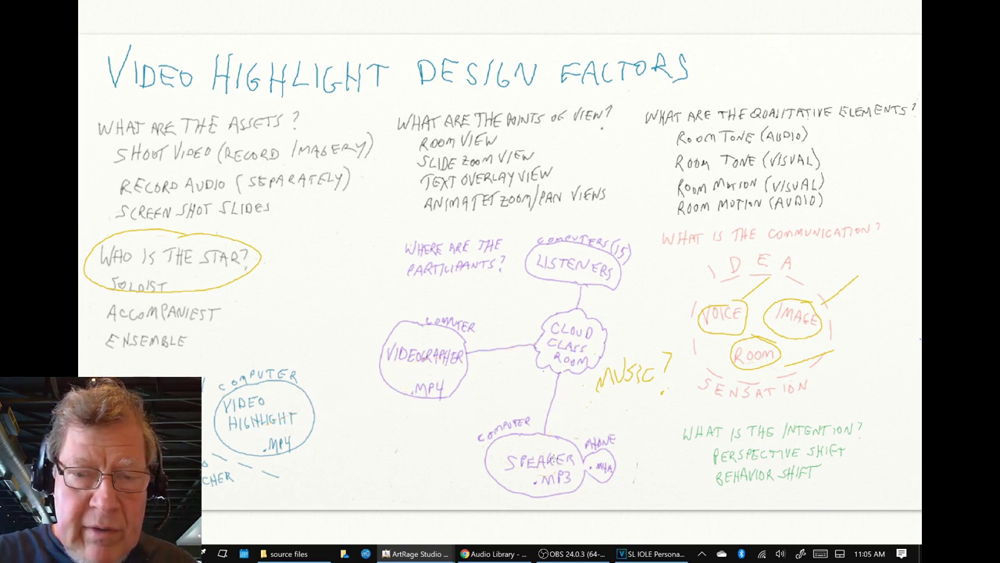
{"action": "mouse_move", "coordinate": [518, 464]}
{"action": "left_mouse_down"}
{"action": "mouse_move", "coordinate": [469, 435]}
{"action": "mouse_move", "coordinate": [300, 431]}
{"action": "left_mouse_up"}
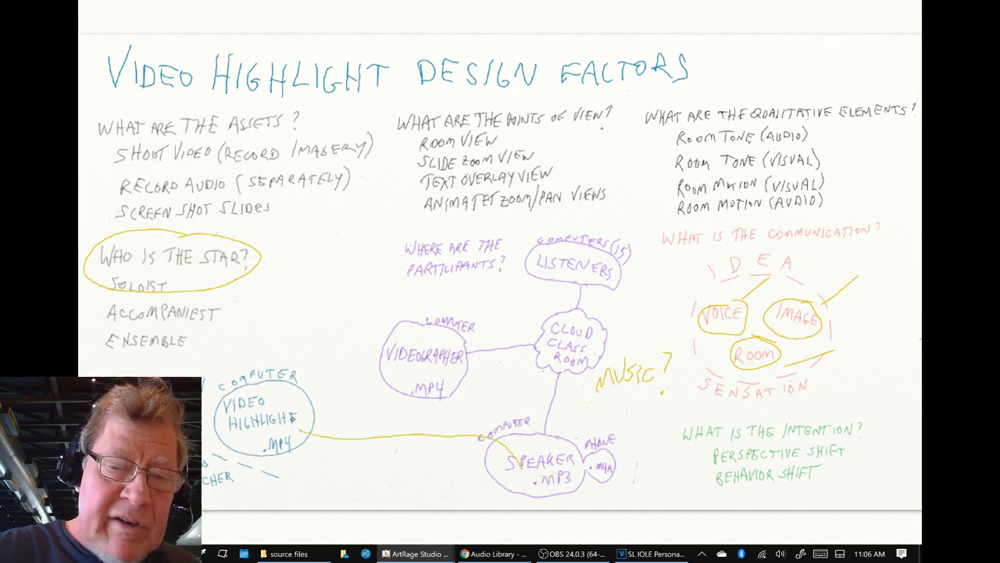
{"action": "mouse_move", "coordinate": [422, 351]}
{"action": "left_mouse_down"}
{"action": "mouse_move", "coordinate": [324, 401]}
{"action": "mouse_move", "coordinate": [286, 410]}
{"action": "left_mouse_up"}
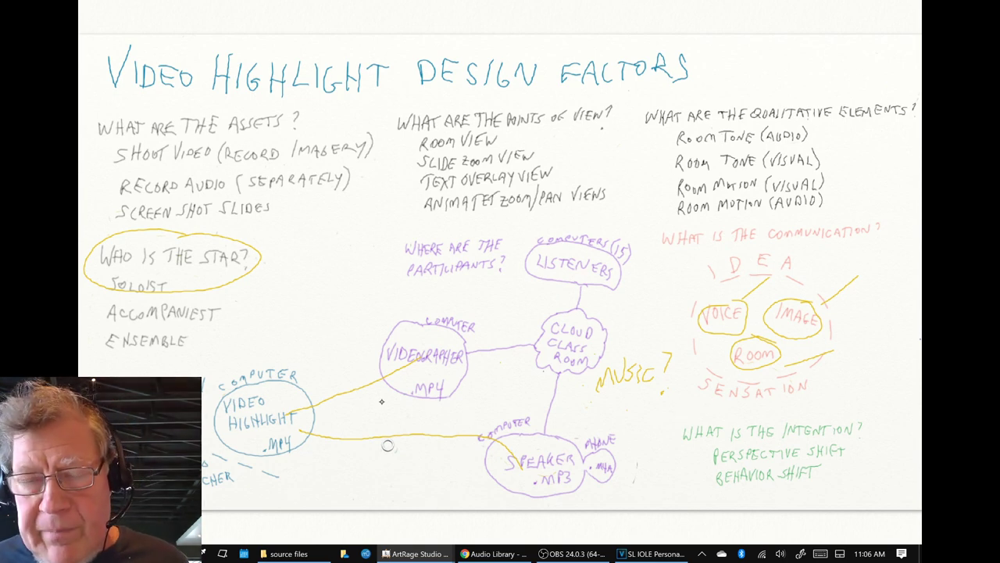
On the napkin plan, tick Edit Sound Spot in yellow and mark beside Check Out Music Option
{"action": "key", "text": "alt+Tab"}
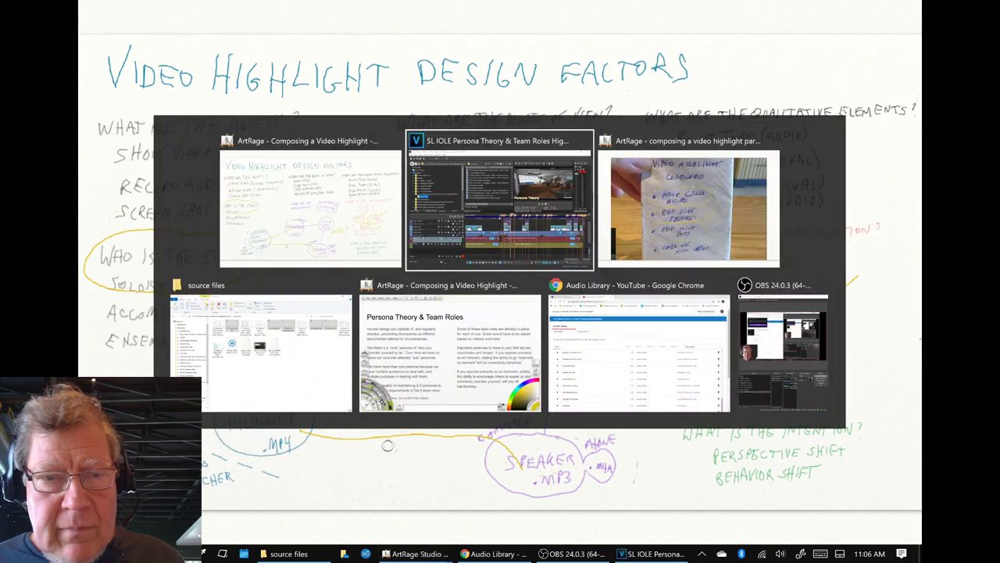
{"action": "key", "text": "alt+Tab"}
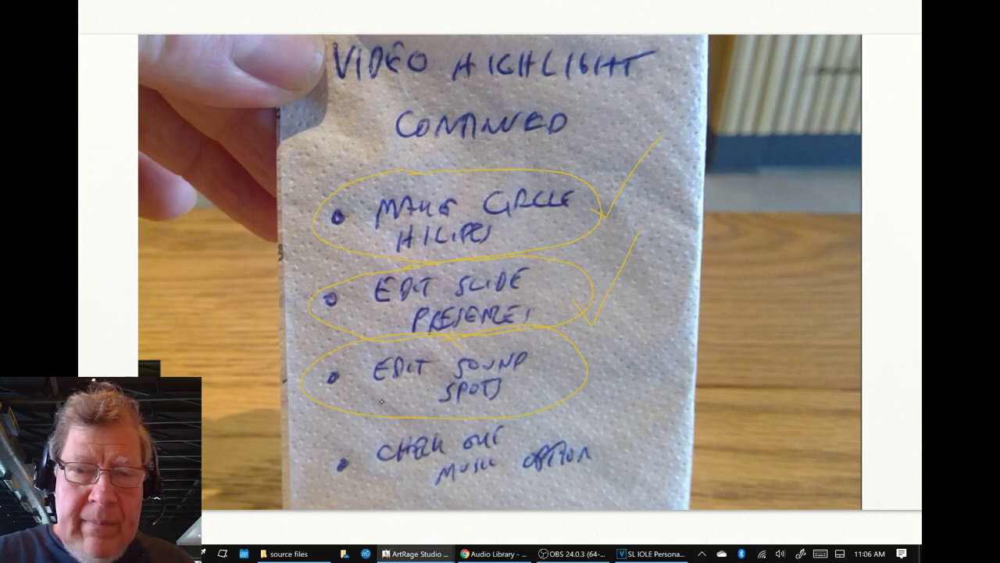
{"action": "left_click_drag", "start_coordinate": [596, 375], "coordinate": [625, 337]}
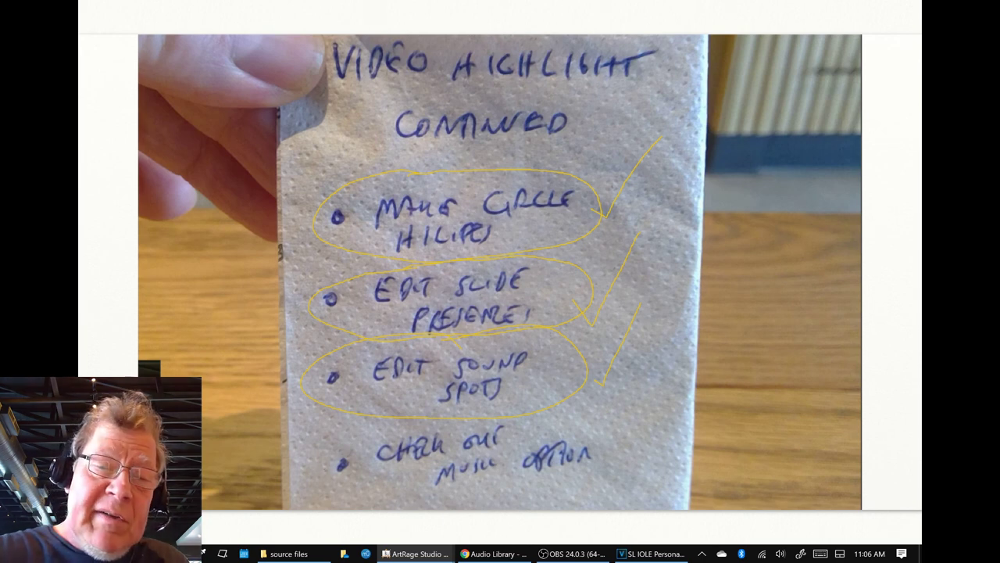
{"action": "left_click_drag", "start_coordinate": [327, 436], "coordinate": [322, 480]}
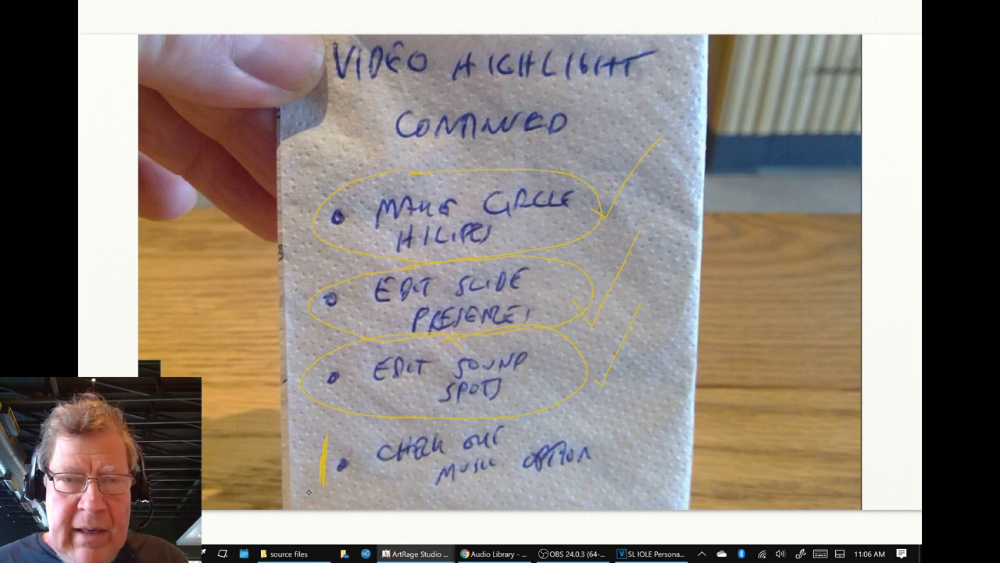
{"action": "key", "text": "alt+Tab"}
{"action": "key", "text": "alt+Tab"}
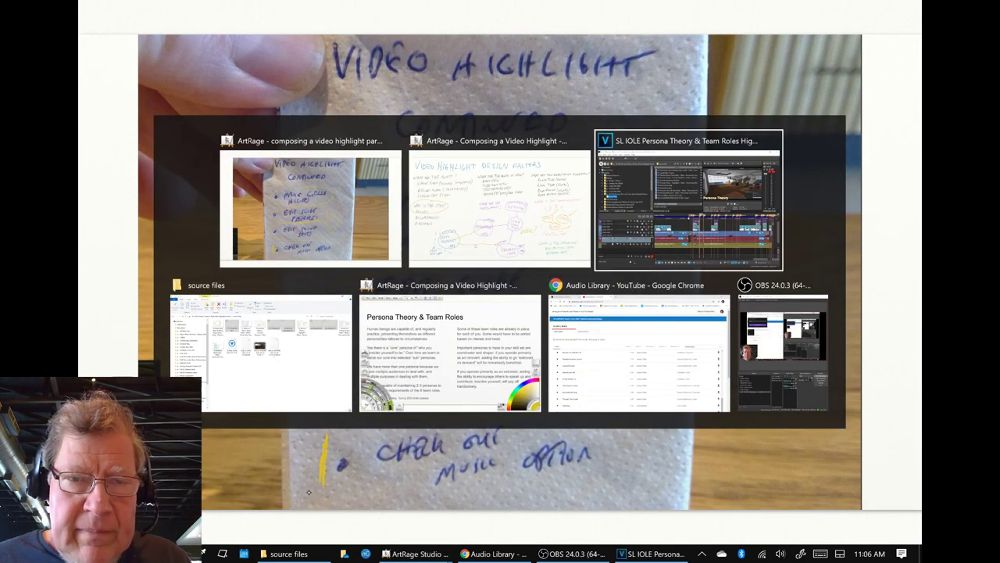
{"action": "key", "text": "alt+Tab"}
{"action": "key", "text": "alt+Tab"}
{"action": "key", "text": "alt+Tab"}
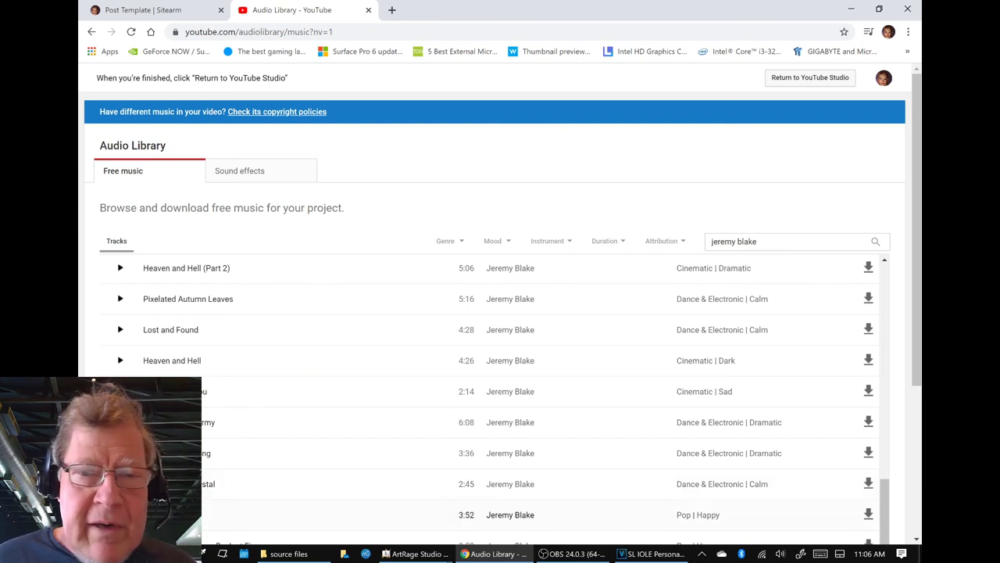
Scroll the YouTube Audio Library's free tracks, then return to the design-factors sketch
{"action": "scroll", "coordinate": [258, 440], "scroll_direction": "down", "scroll_amount": 1}
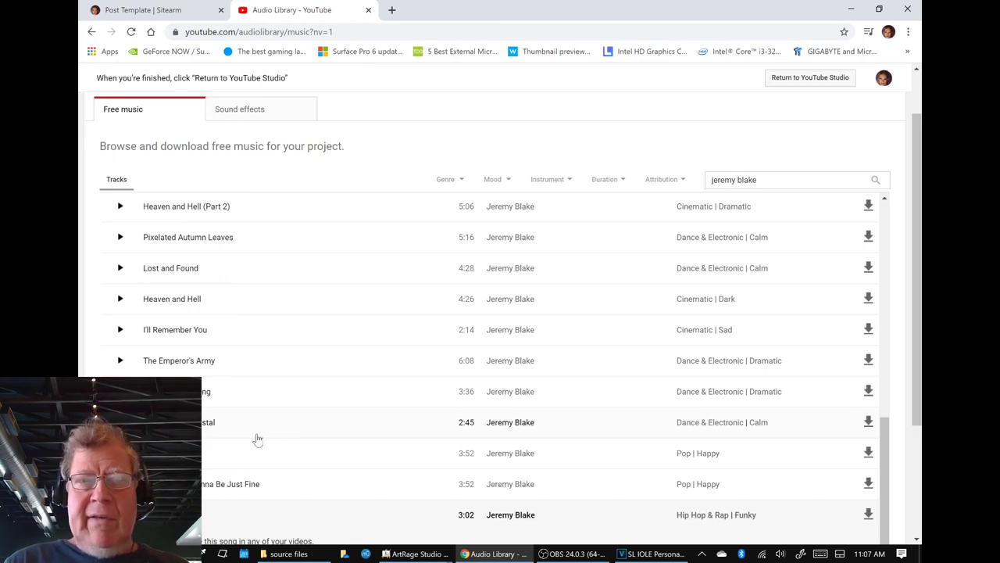
{"action": "key", "text": "alt+Tab"}
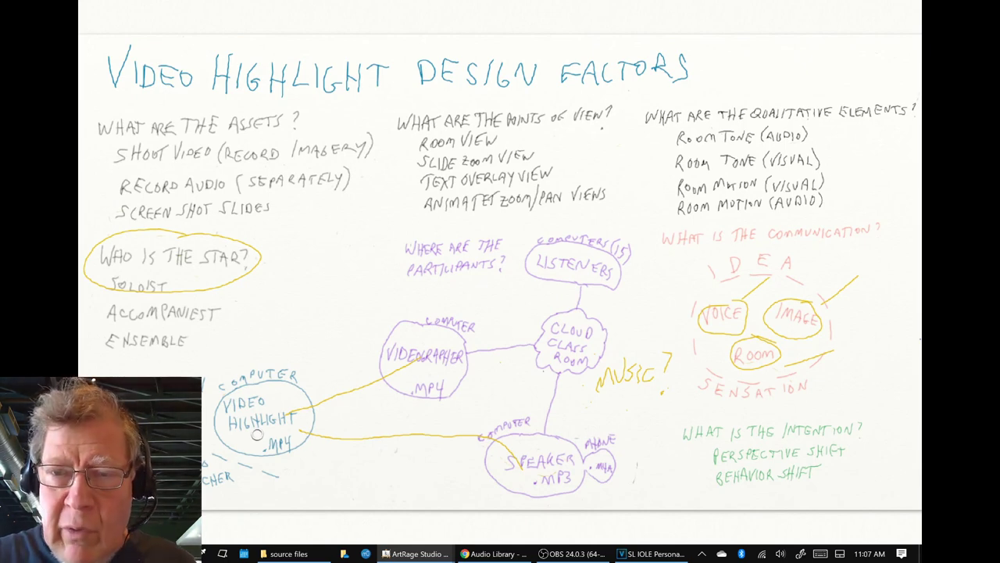
Scribble yellow zig-zags beside the Voice, Image and Room circles, then bring OBS Studio forward
{"action": "mouse_move", "coordinate": [770, 276]}
{"action": "left_mouse_down"}
{"action": "mouse_move", "coordinate": [747, 294]}
{"action": "mouse_move", "coordinate": [766, 271]}
{"action": "mouse_move", "coordinate": [755, 275]}
{"action": "left_mouse_up"}
{"action": "mouse_move", "coordinate": [853, 279]}
{"action": "left_mouse_down"}
{"action": "mouse_move", "coordinate": [830, 303]}
{"action": "mouse_move", "coordinate": [852, 279]}
{"action": "left_mouse_up"}
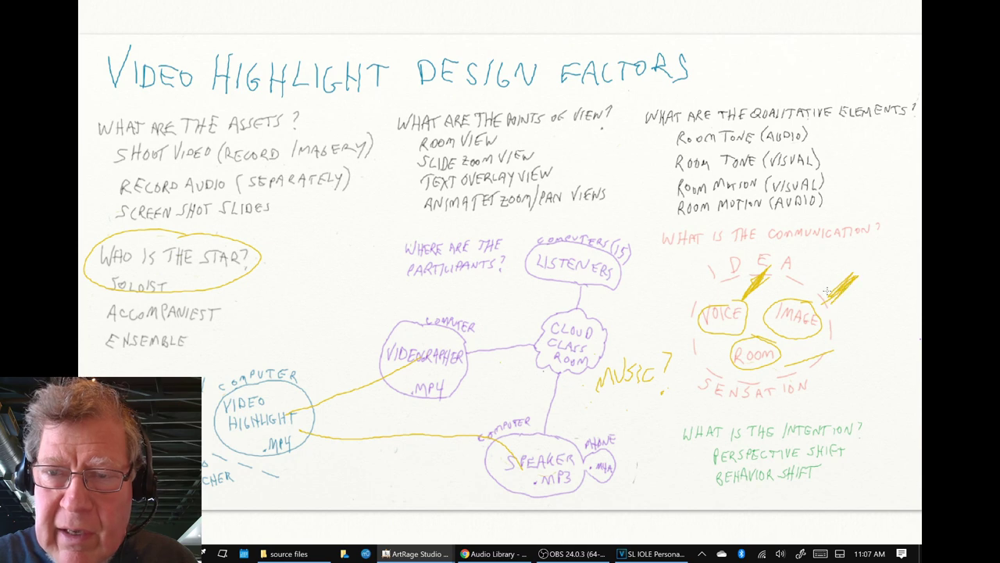
{"action": "left_click_drag", "start_coordinate": [791, 368], "coordinate": [827, 351]}
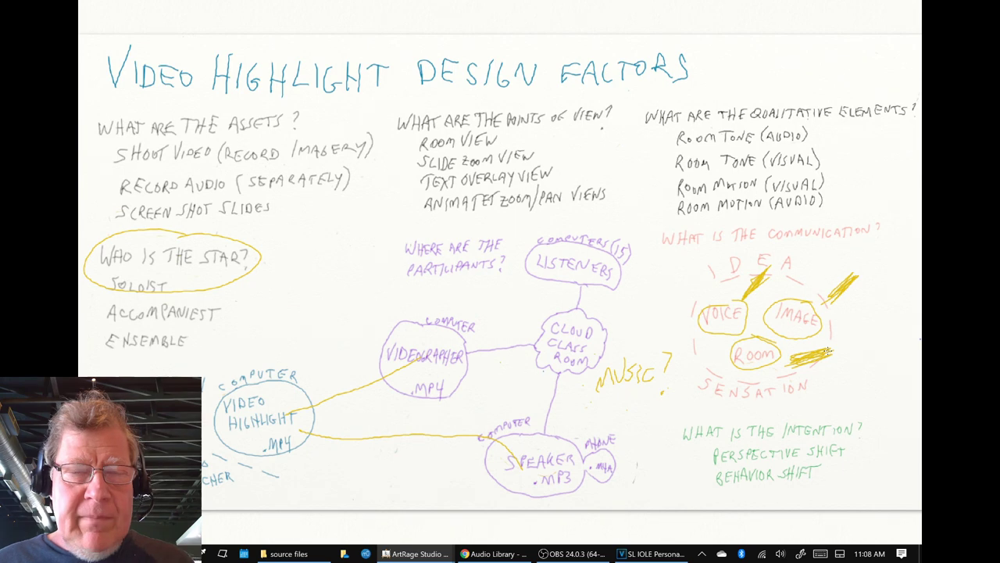
{"action": "key", "text": "alt+Tab"}
{"action": "key", "text": "alt+Tab"}
{"action": "key", "text": "alt+Tab"}
{"action": "key", "text": "alt+Tab"}
{"action": "key", "text": "alt+Tab"}
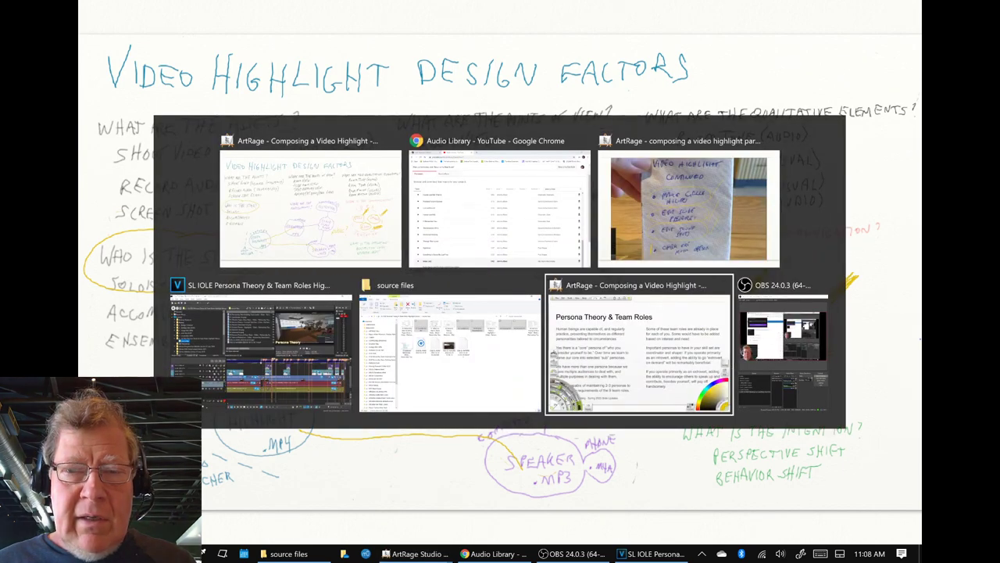
{"action": "key", "text": "alt+Tab"}
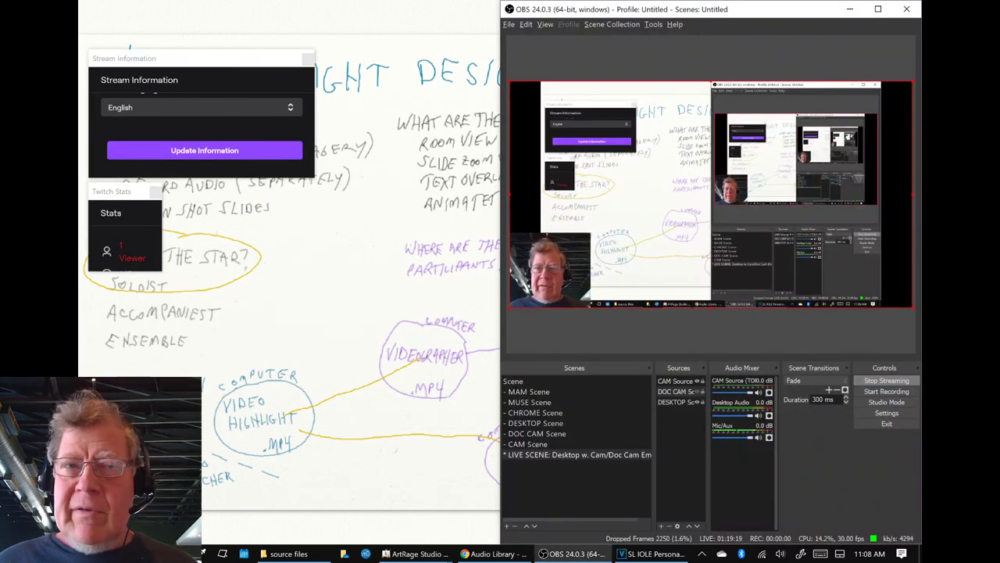